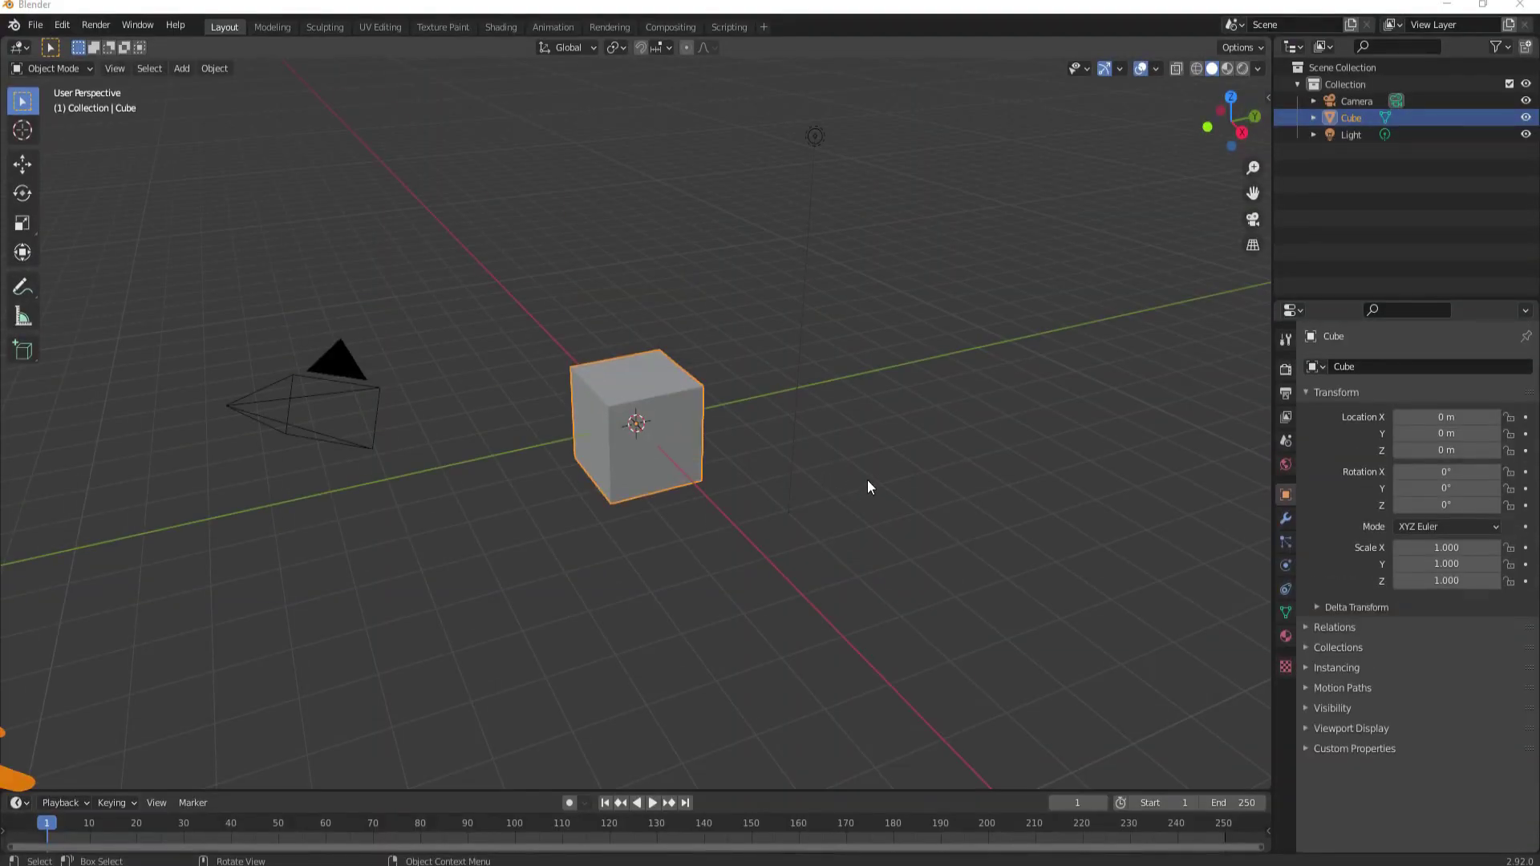
Bevel all edges of the cube with 4 segments and a width of about 0.14 m
{"action": "scroll", "coordinate": [674, 396], "scroll_direction": "up", "scroll_amount": 2}
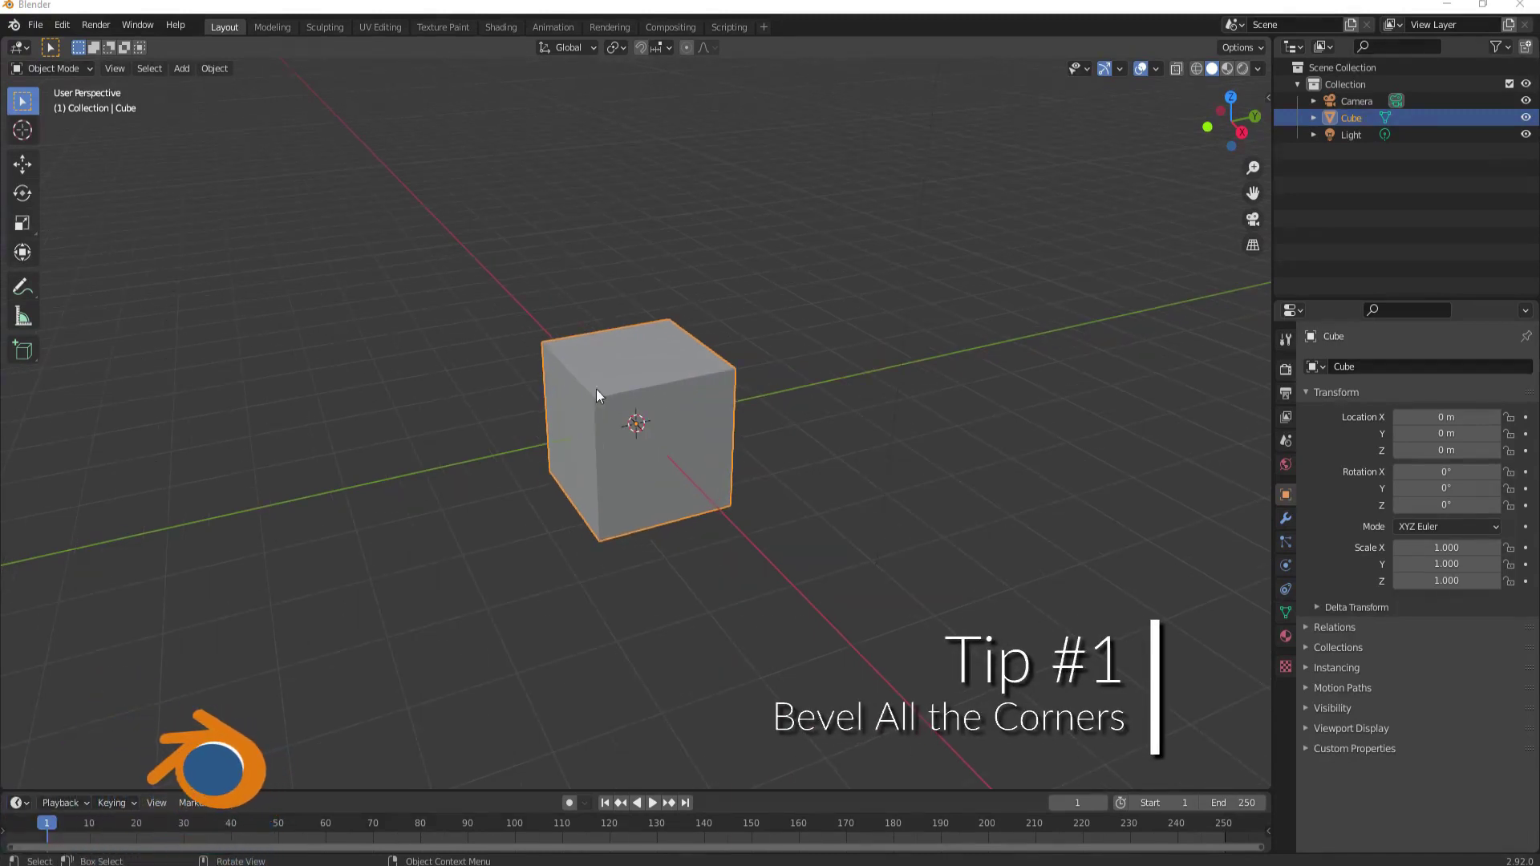
{"action": "middle_click_drag", "start_coordinate": [726, 444], "coordinate": [802, 440]}
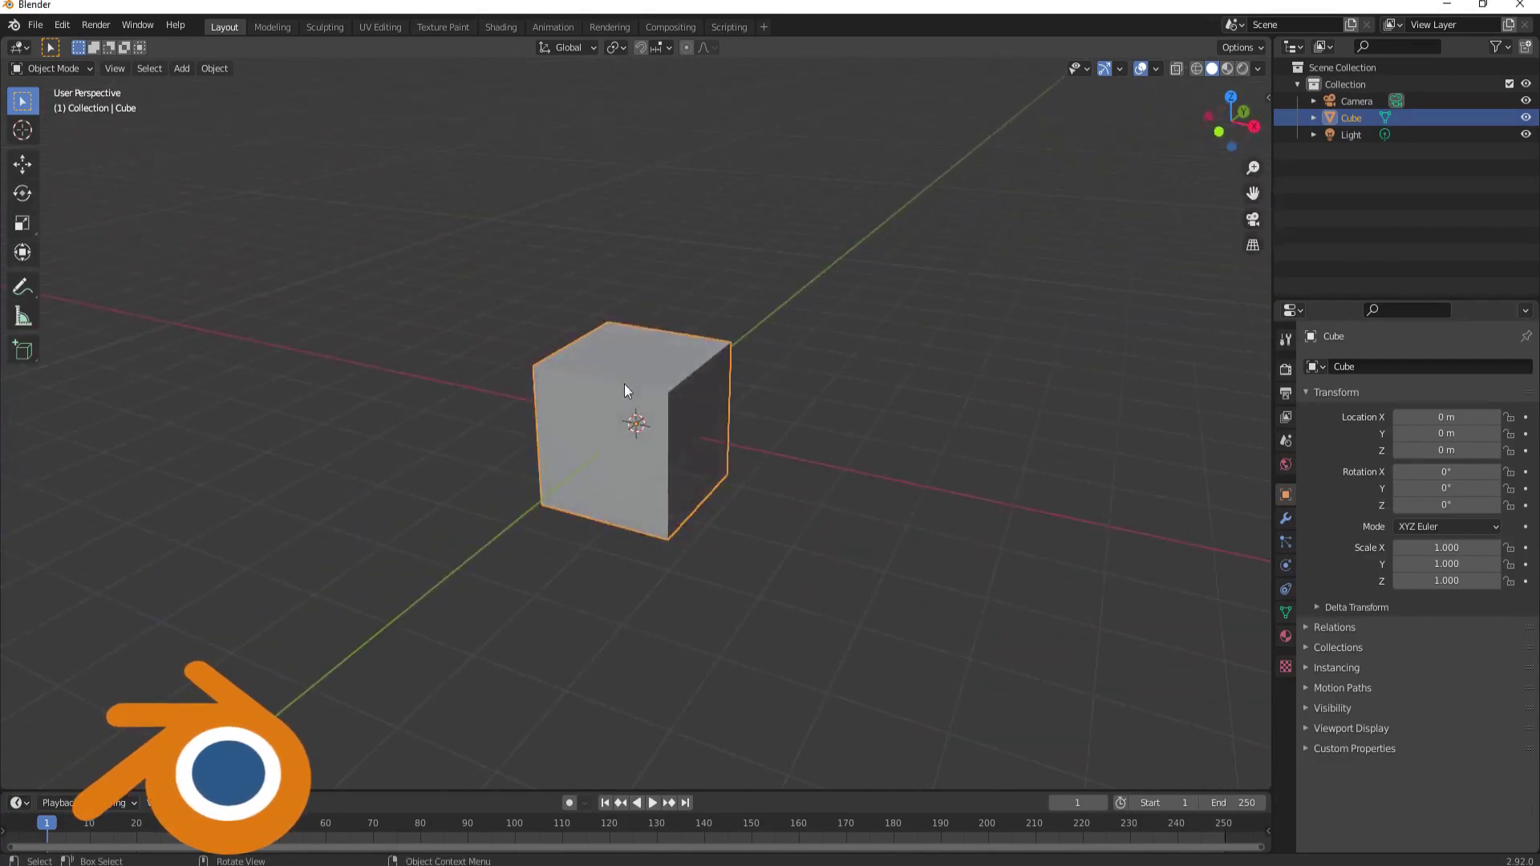
{"action": "key", "text": "Tab"}
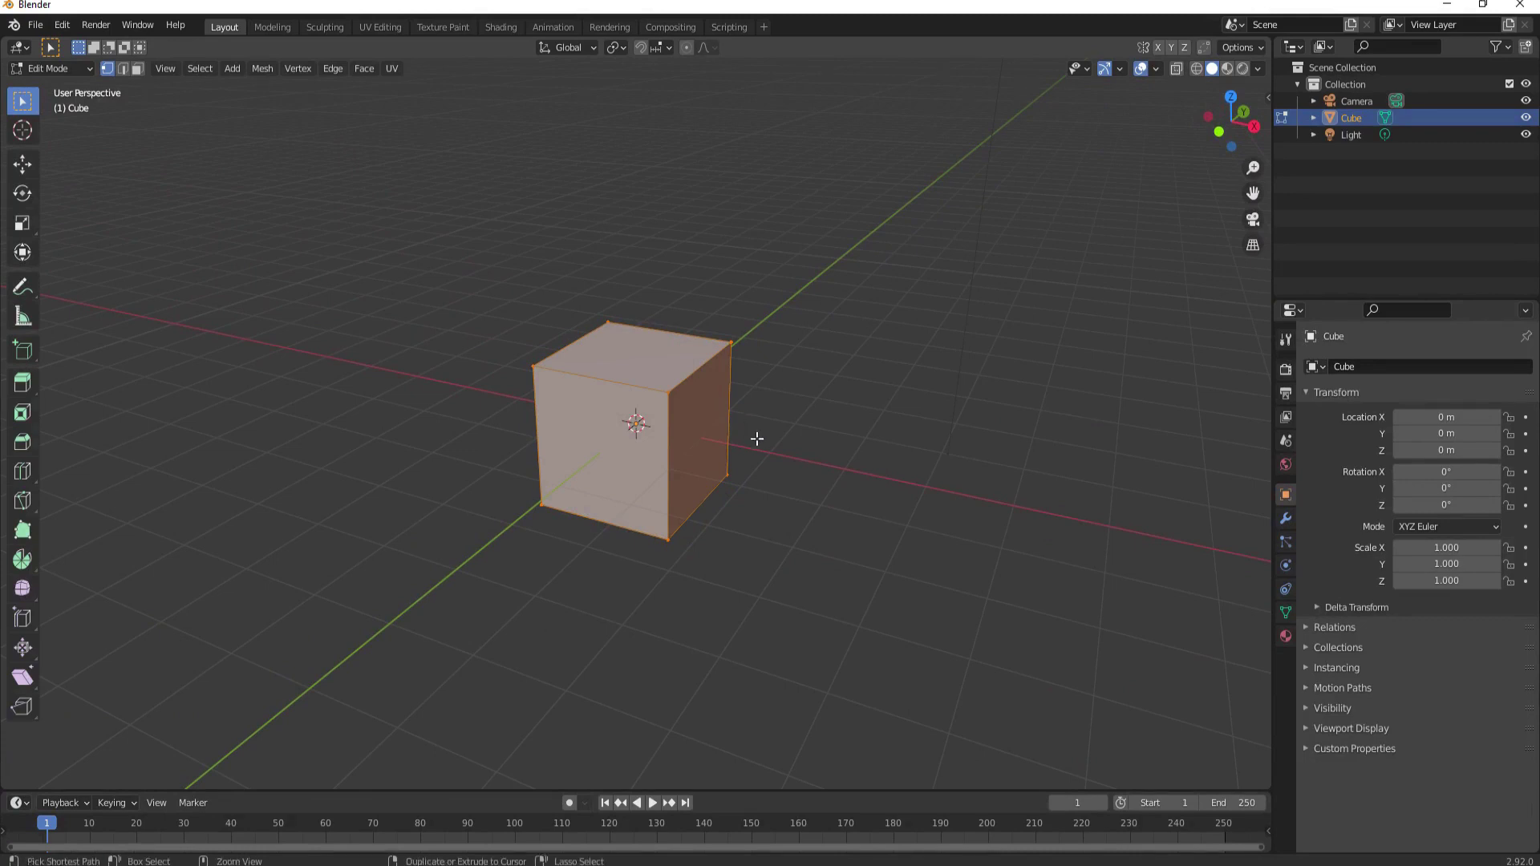
{"action": "key", "text": "ctrl+b"}
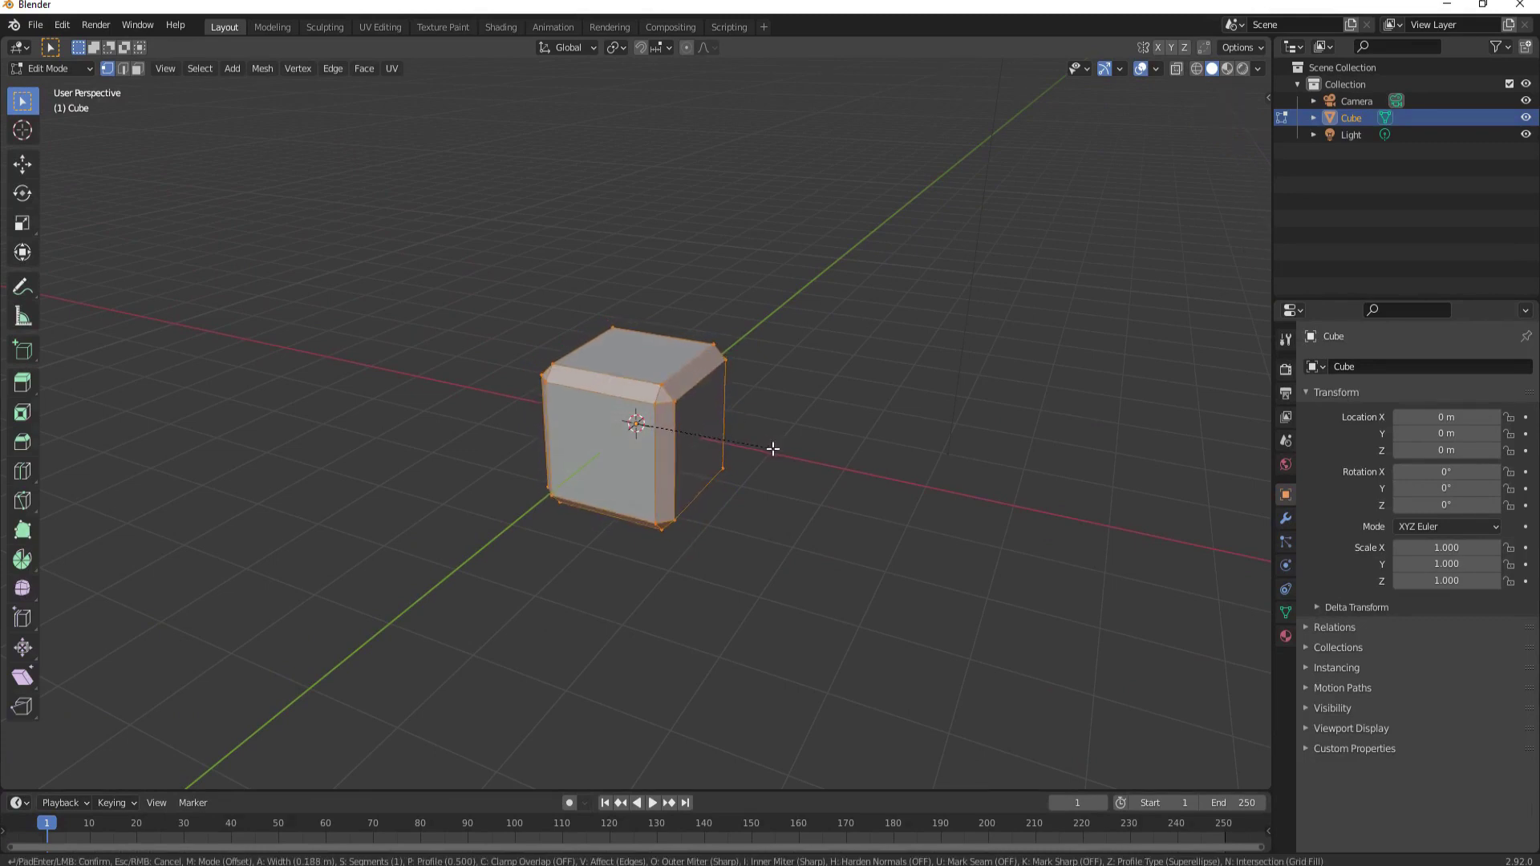
{"action": "scroll", "coordinate": [771, 449], "scroll_direction": "up", "scroll_amount": 3}
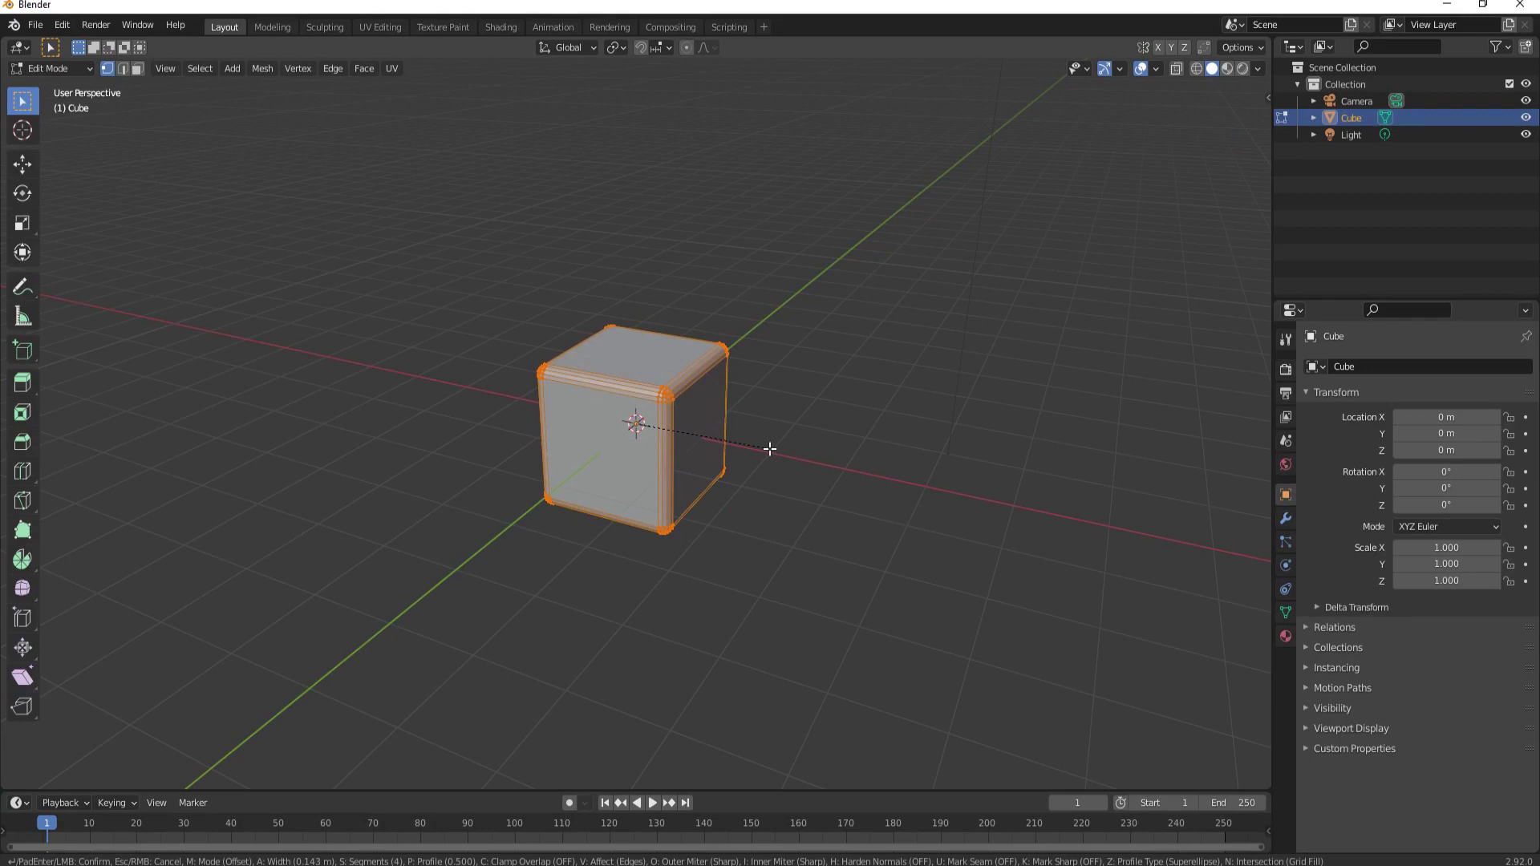
{"action": "left_click", "coordinate": [771, 449]}
{"action": "key", "text": "Tab"}
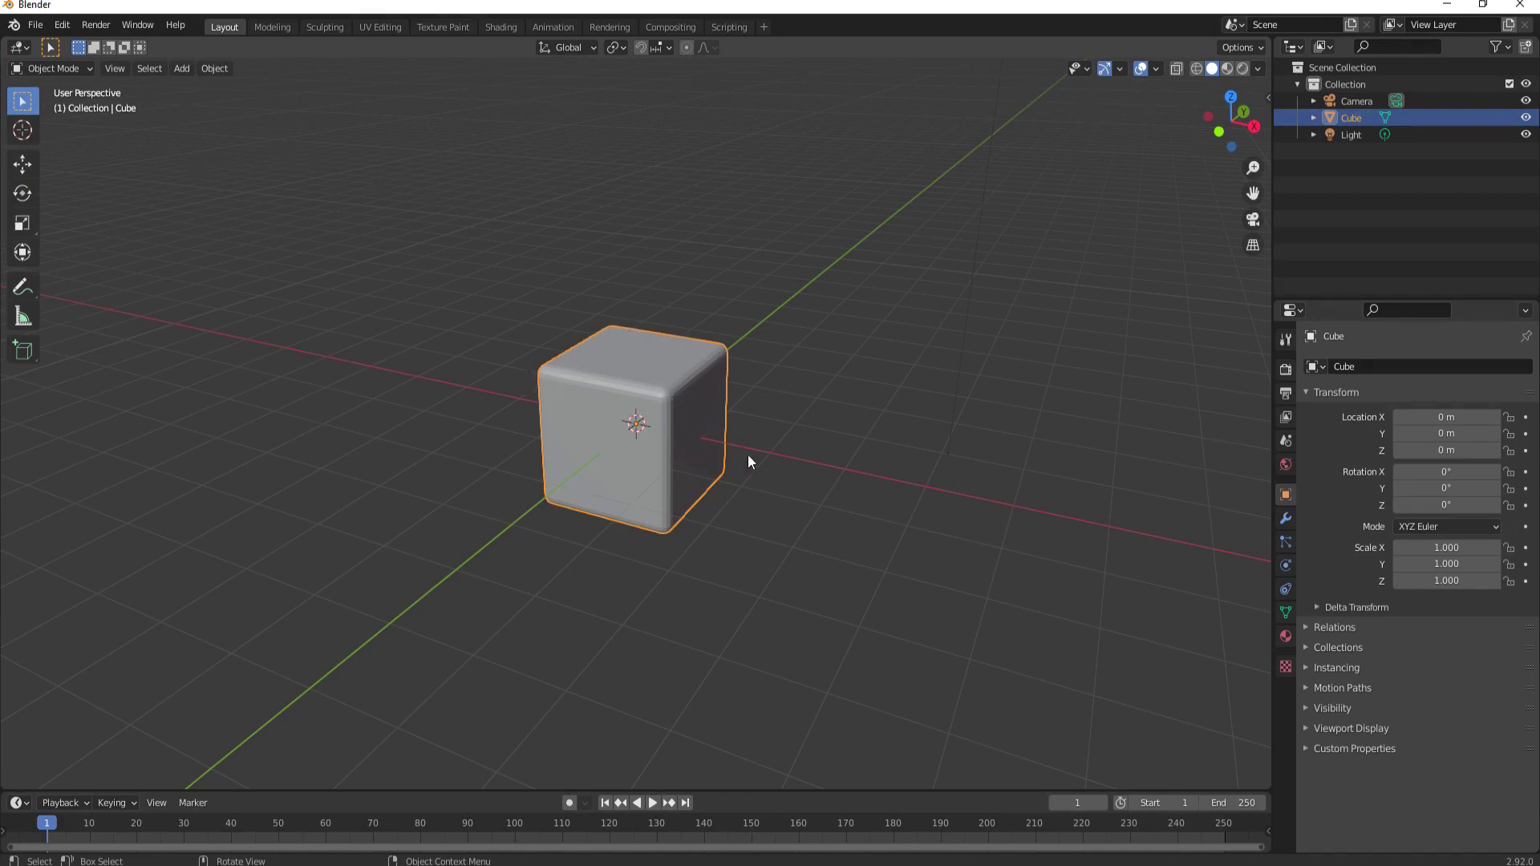
Enable collision physics on the bevelled cube
{"action": "left_click", "coordinate": [1285, 566]}
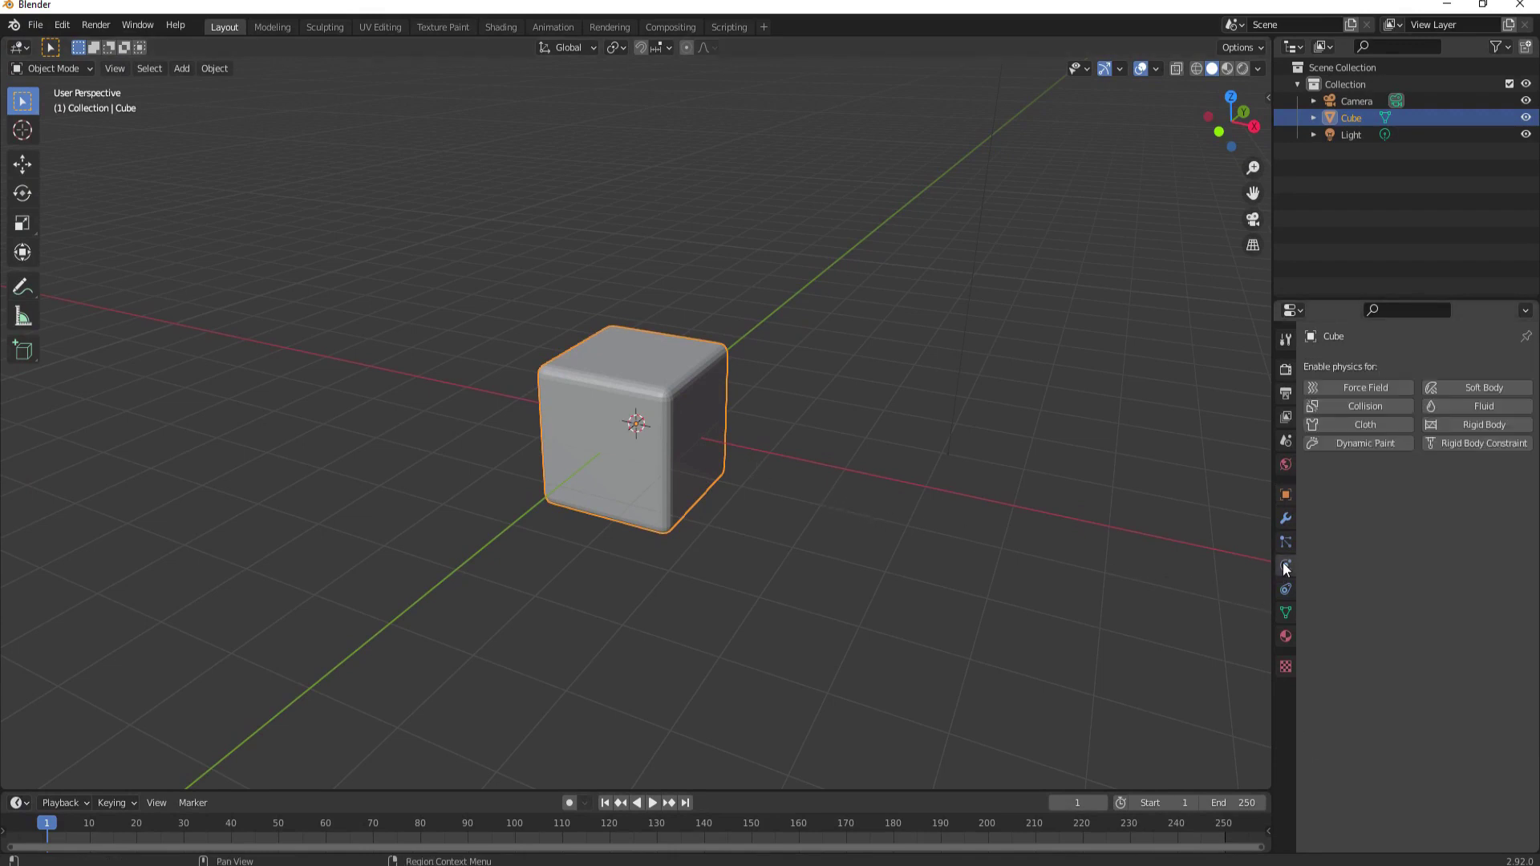
{"action": "left_click", "coordinate": [1355, 410]}
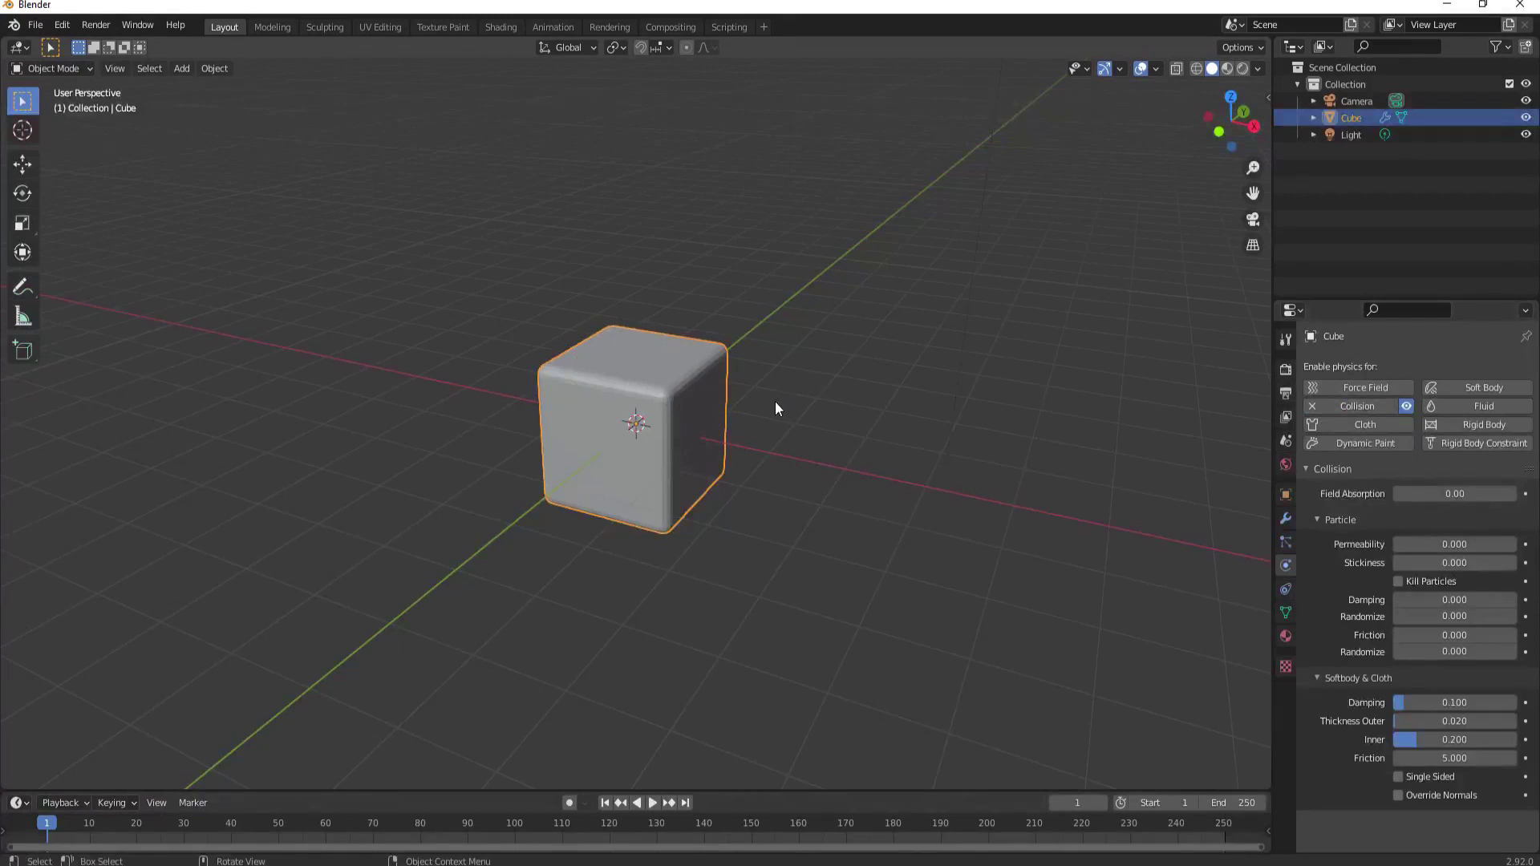
Add a mesh plane and raise it along Z to about 2.23 m, above the cube
{"action": "key", "text": "shift+a"}
{"action": "mouse_move", "coordinate": [775, 401]}
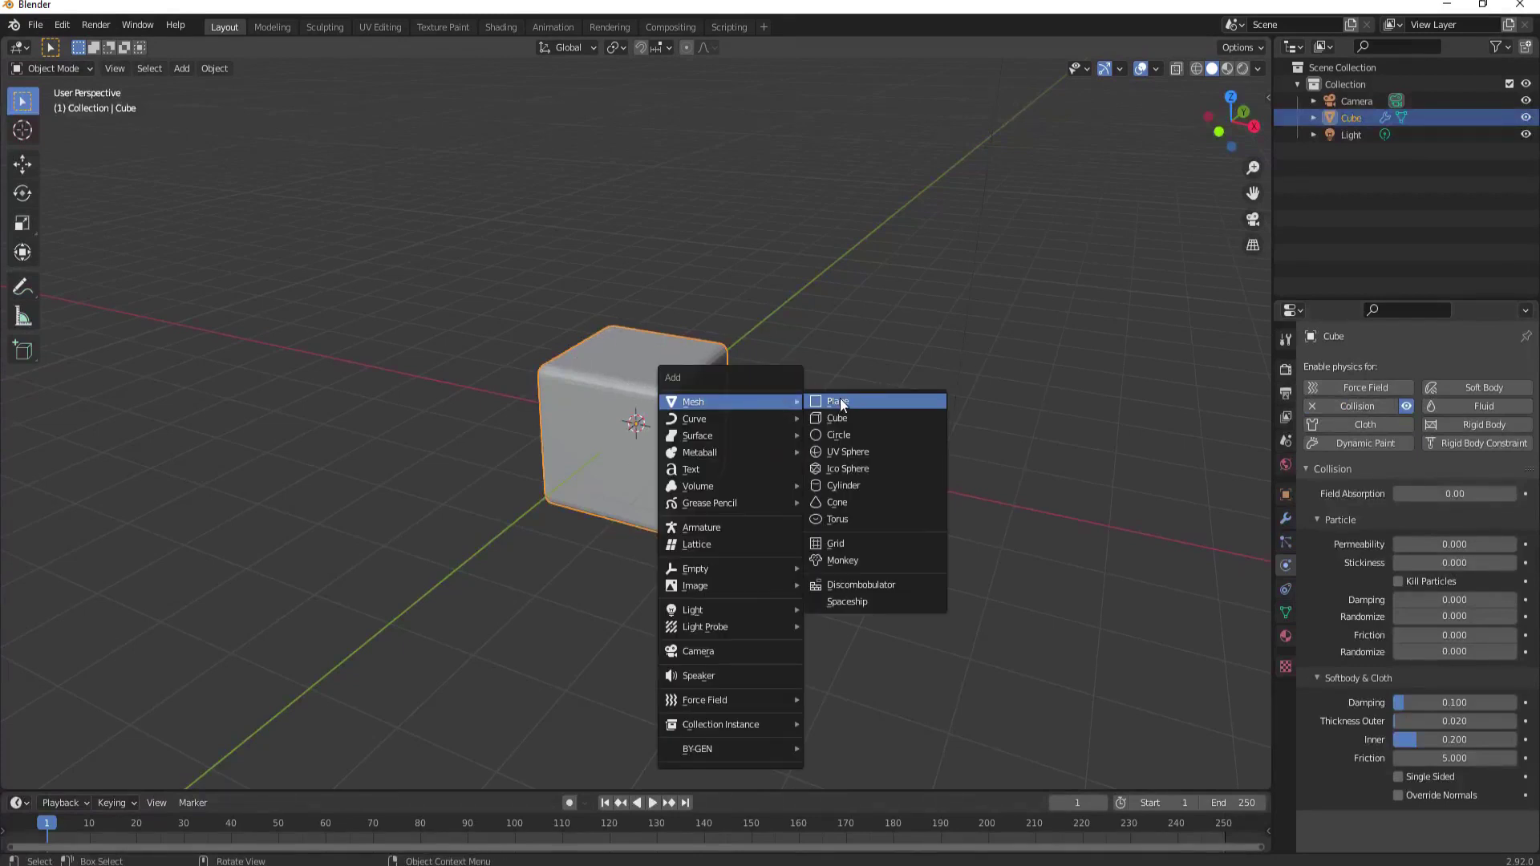
{"action": "left_click", "coordinate": [849, 403]}
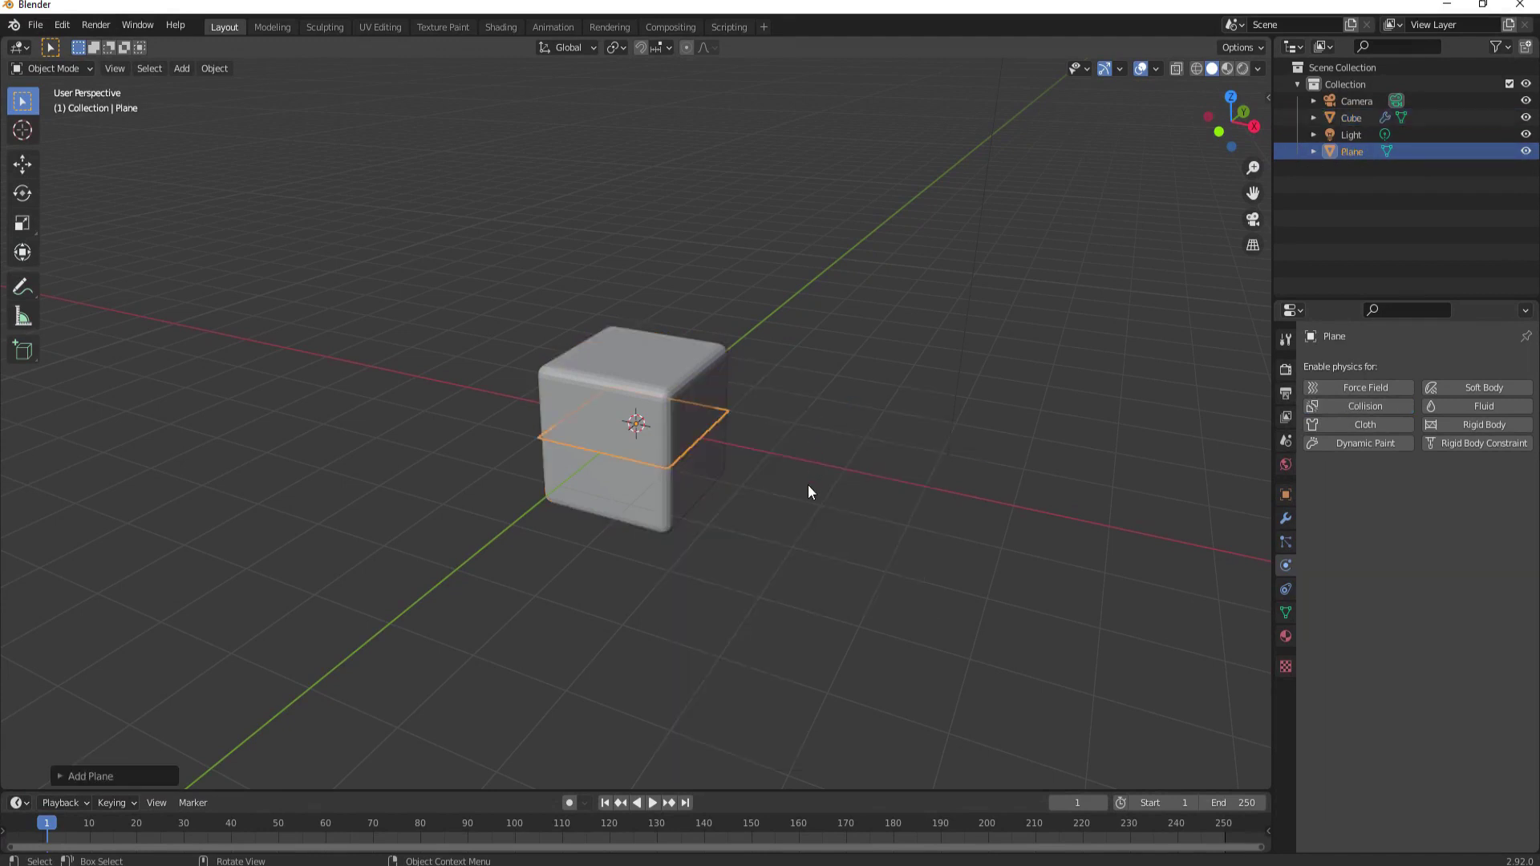
{"action": "key", "text": "g"}
{"action": "key", "text": "z"}
{"action": "left_click", "coordinate": [805, 321]}
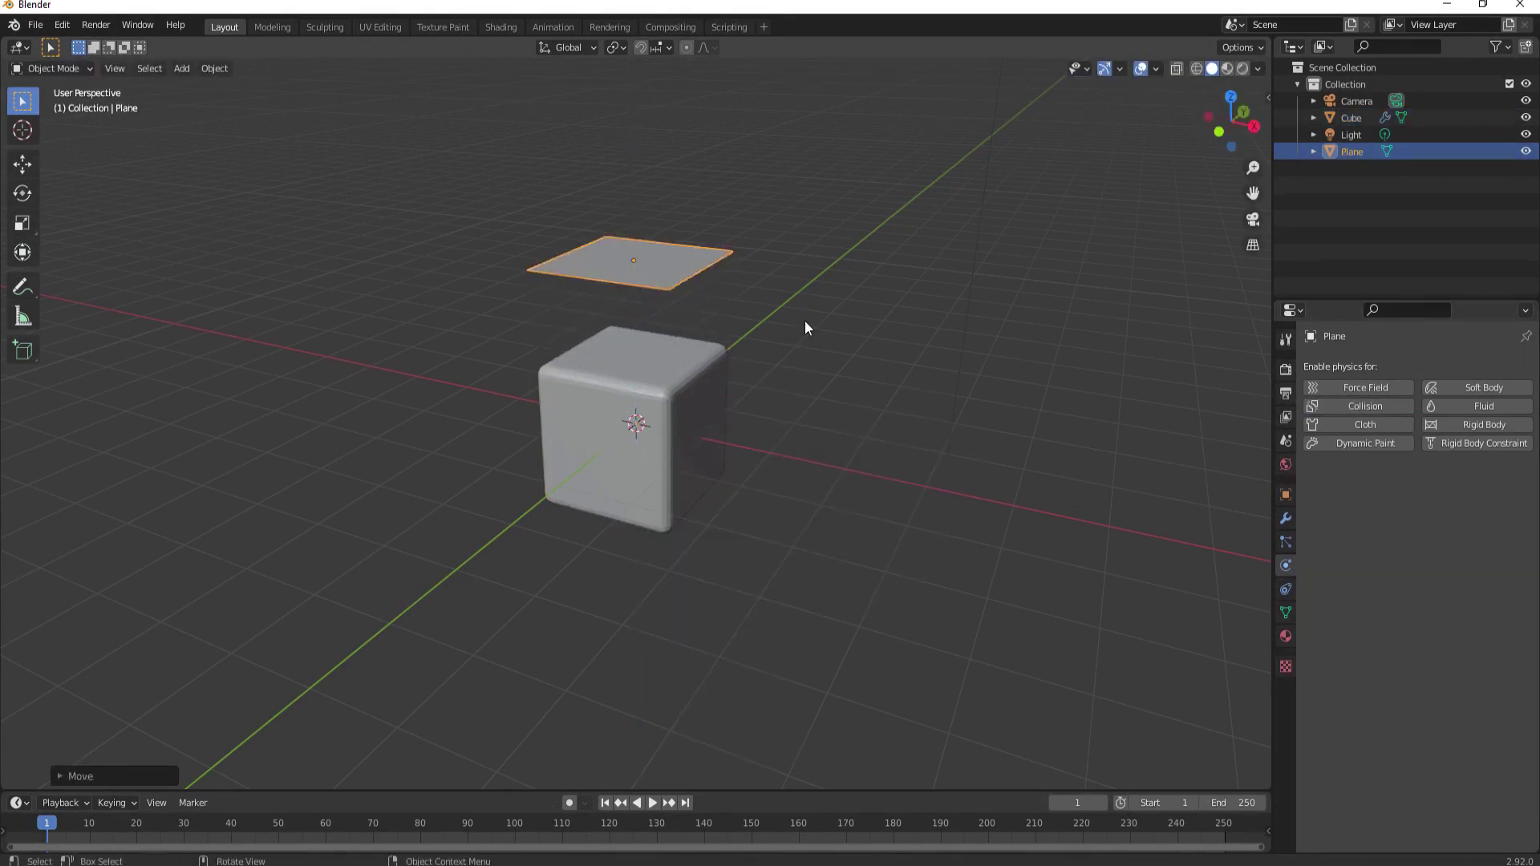
Scale the plane up uniformly to about 2.45 and apply its scale
{"action": "left_click", "coordinate": [1286, 494]}
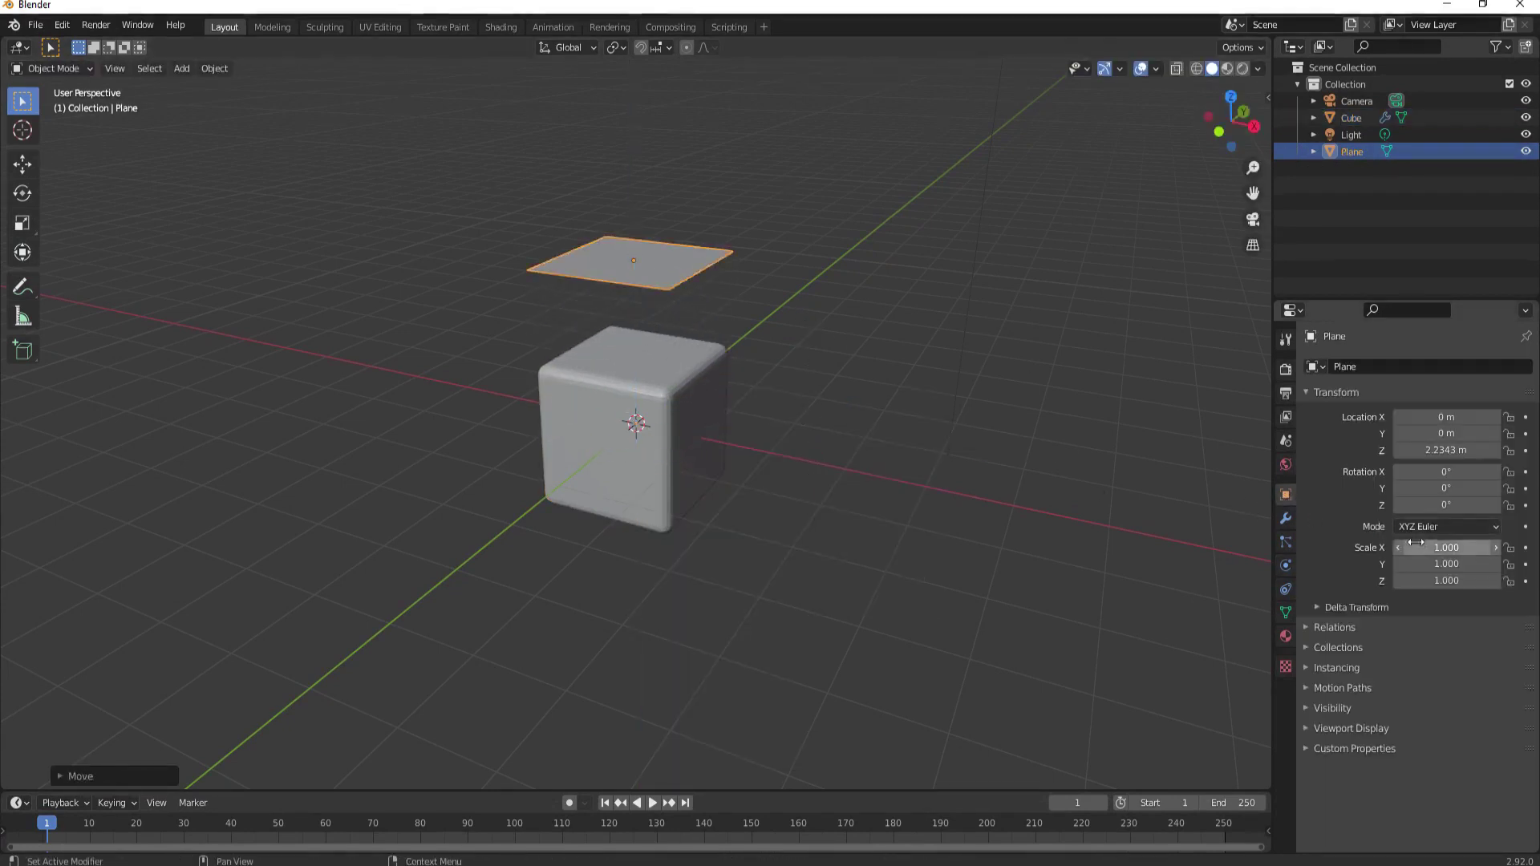
{"action": "key", "text": "s"}
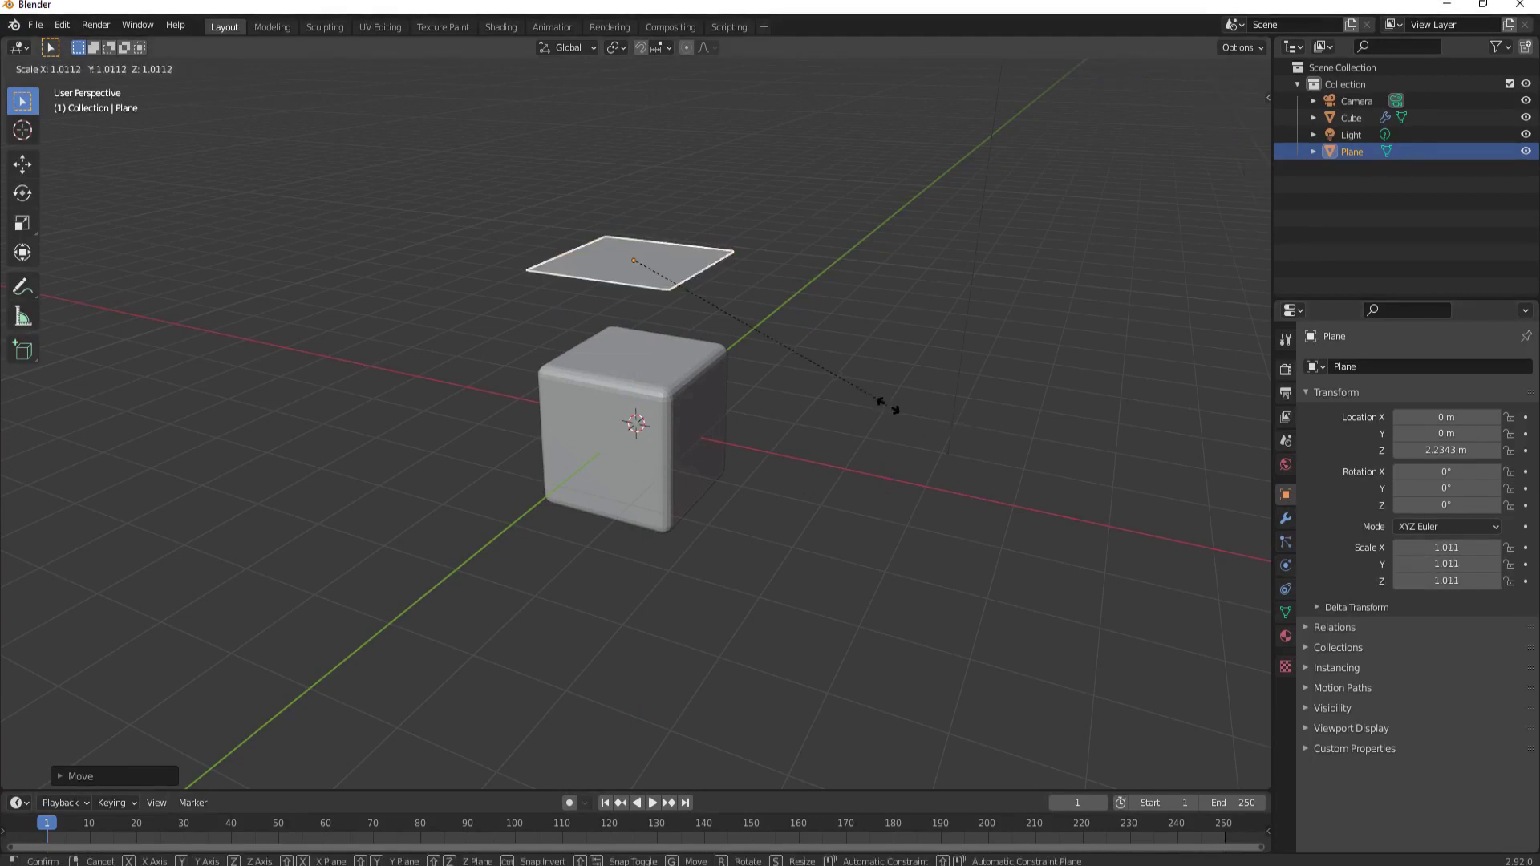
{"action": "left_click", "coordinate": [1239, 513]}
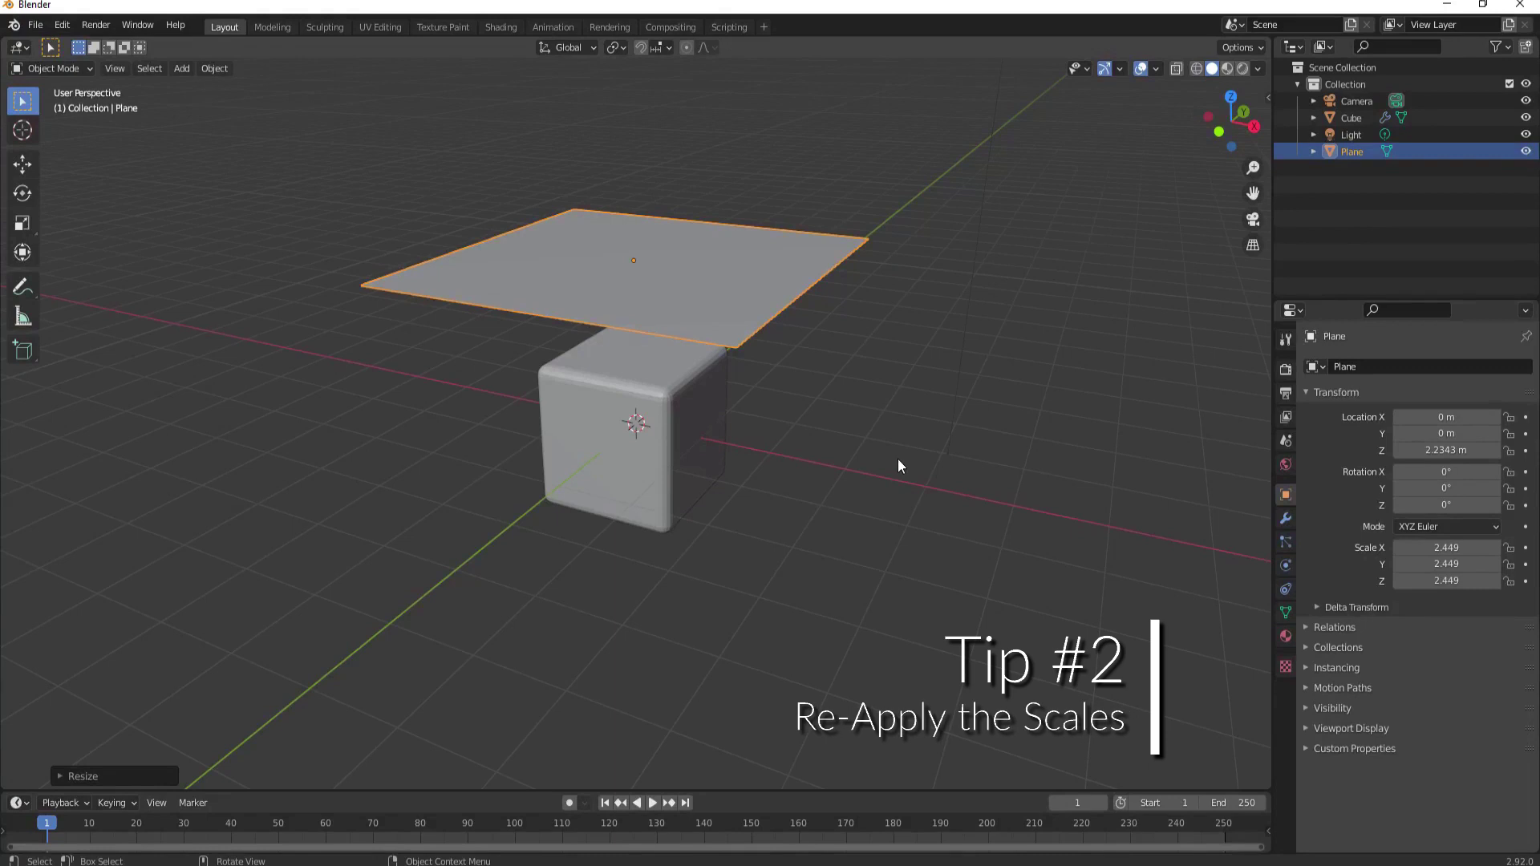
{"action": "key", "text": "ctrl+a"}
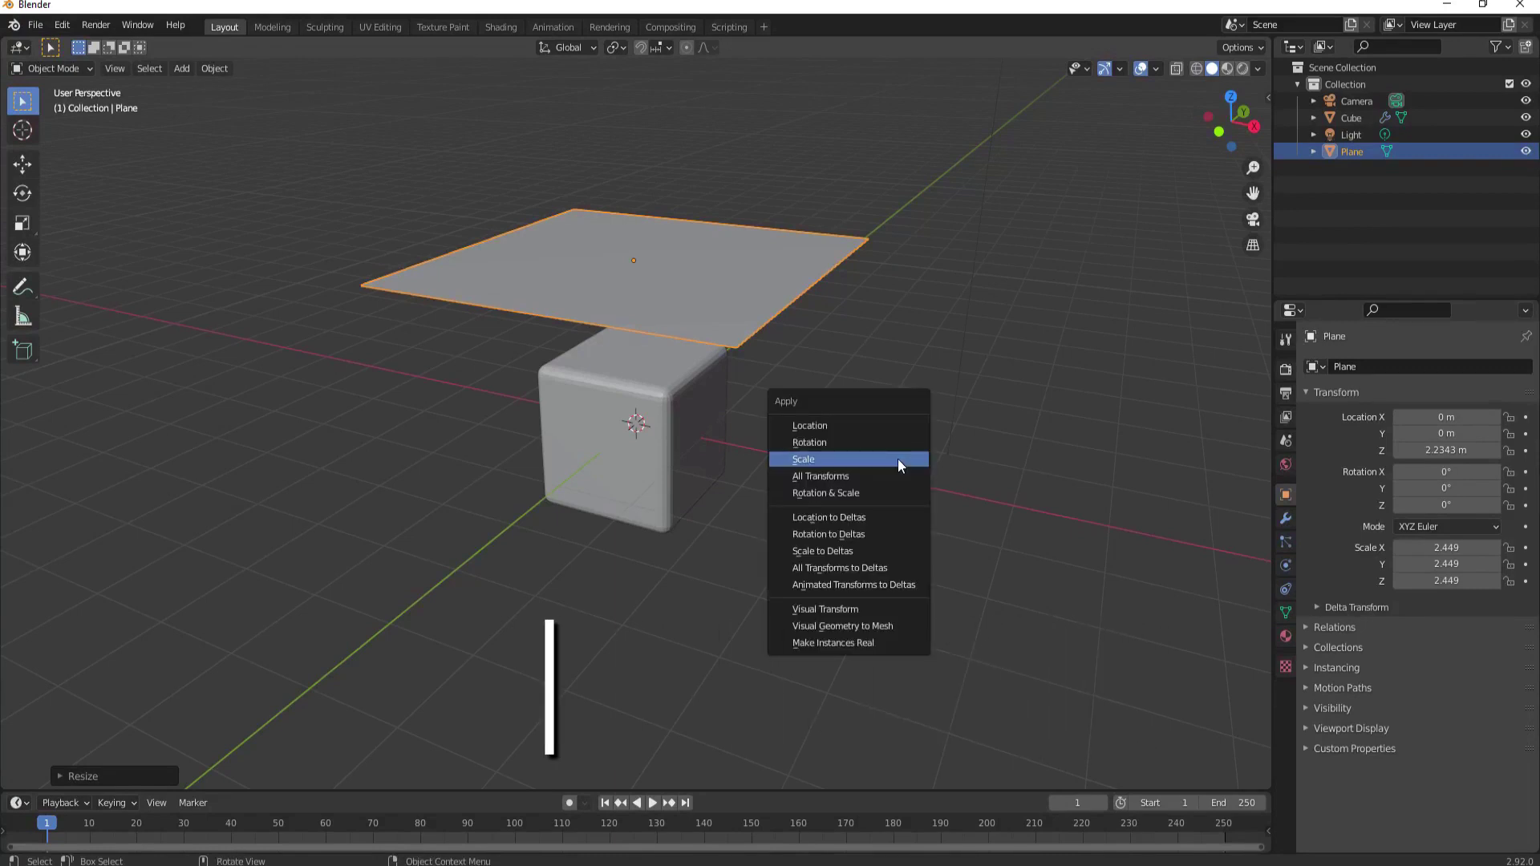
{"action": "left_click", "coordinate": [812, 461]}
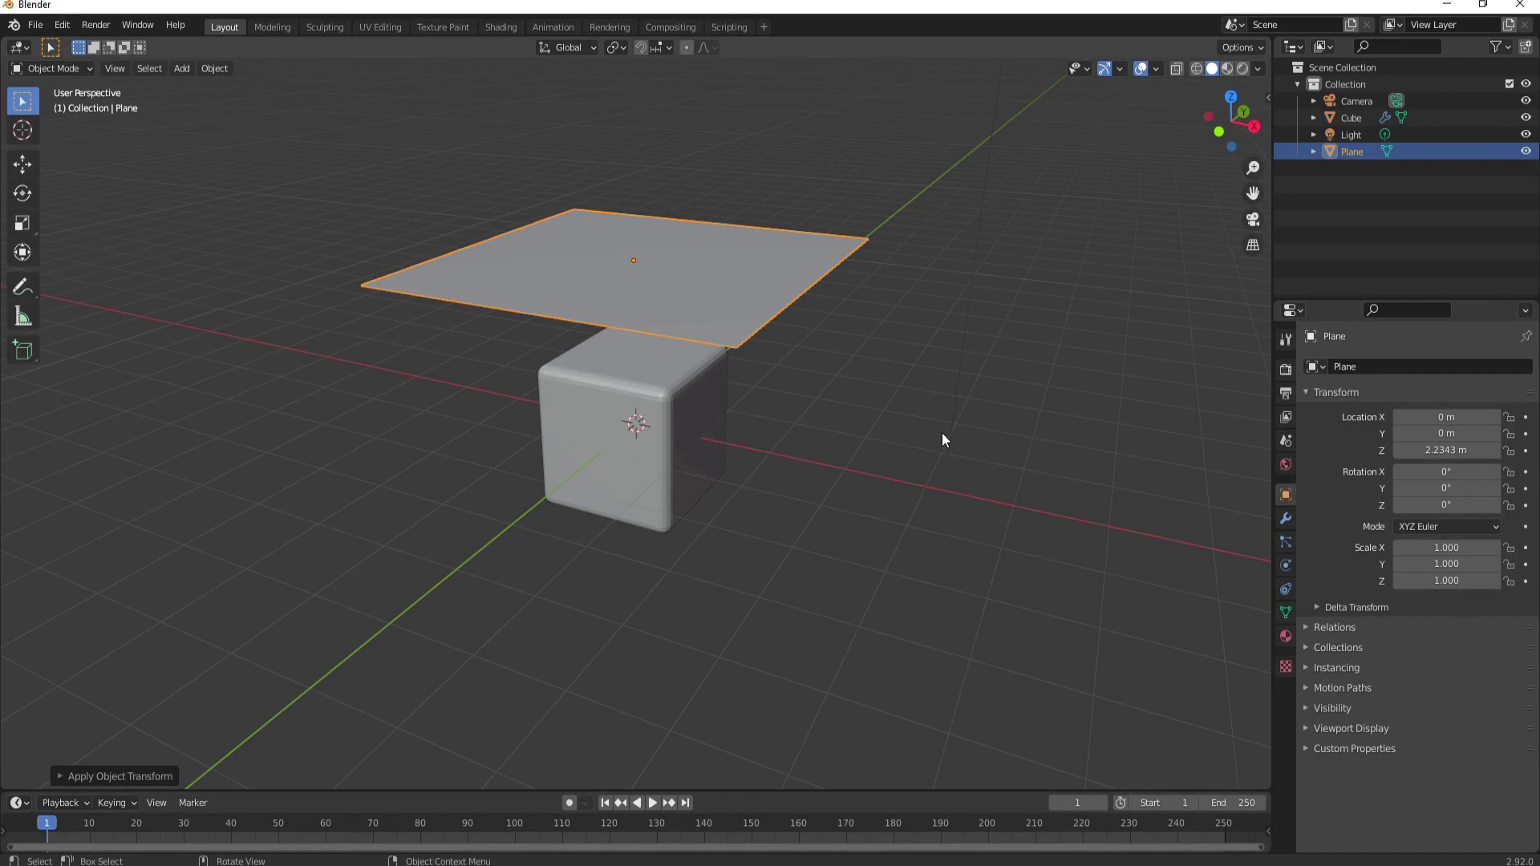
Lower the plane along Z to about 1.74 m, just above the cube
{"action": "key", "text": "g"}
{"action": "key", "text": "z"}
{"action": "left_click", "coordinate": [946, 481]}
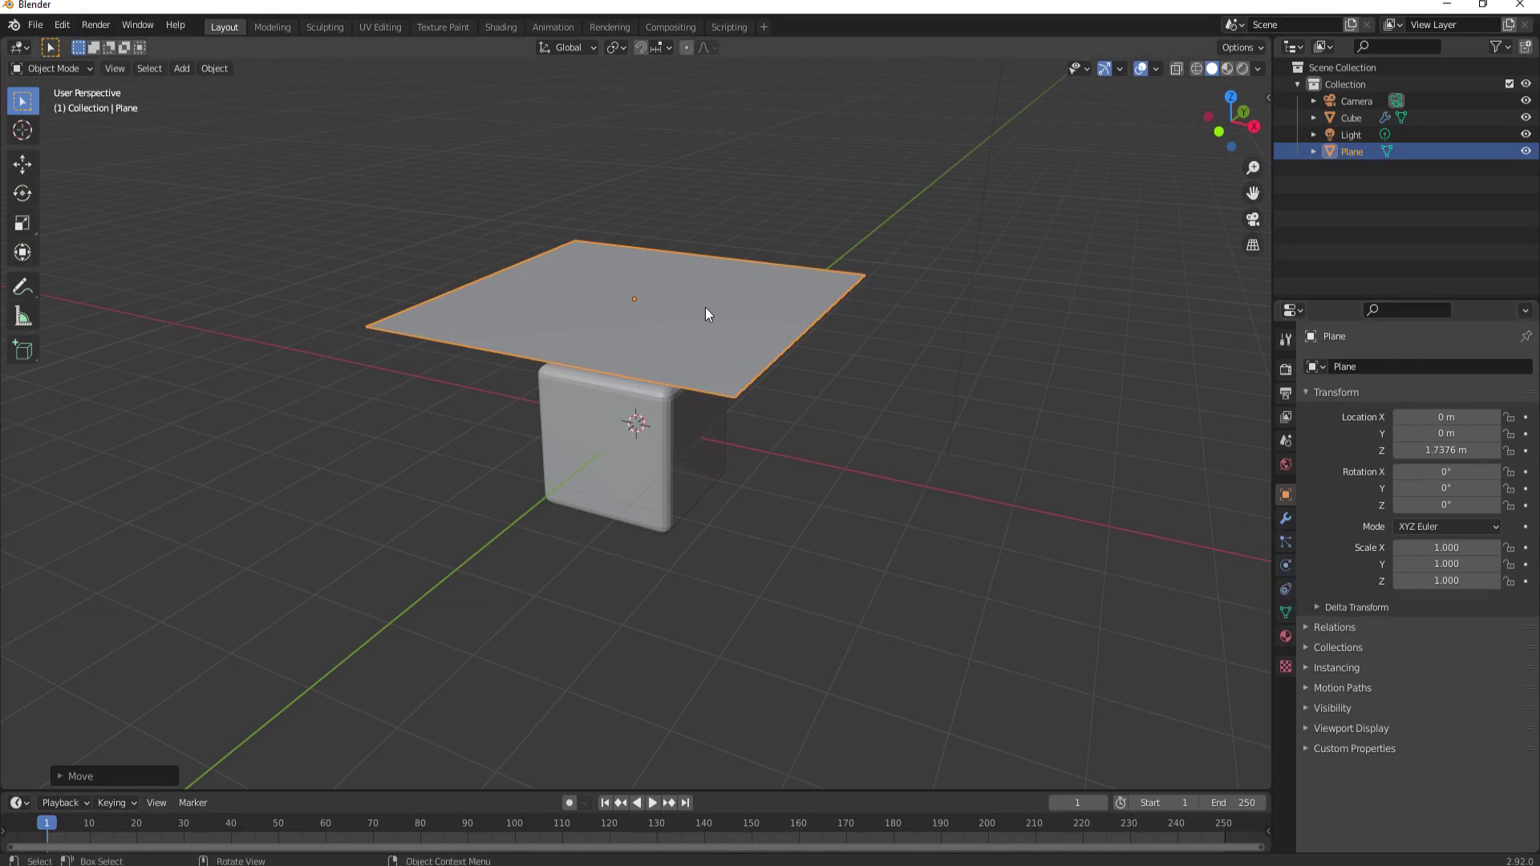
Subdivide the whole plane in Edit Mode with 24 cuts
{"action": "key", "text": "Tab"}
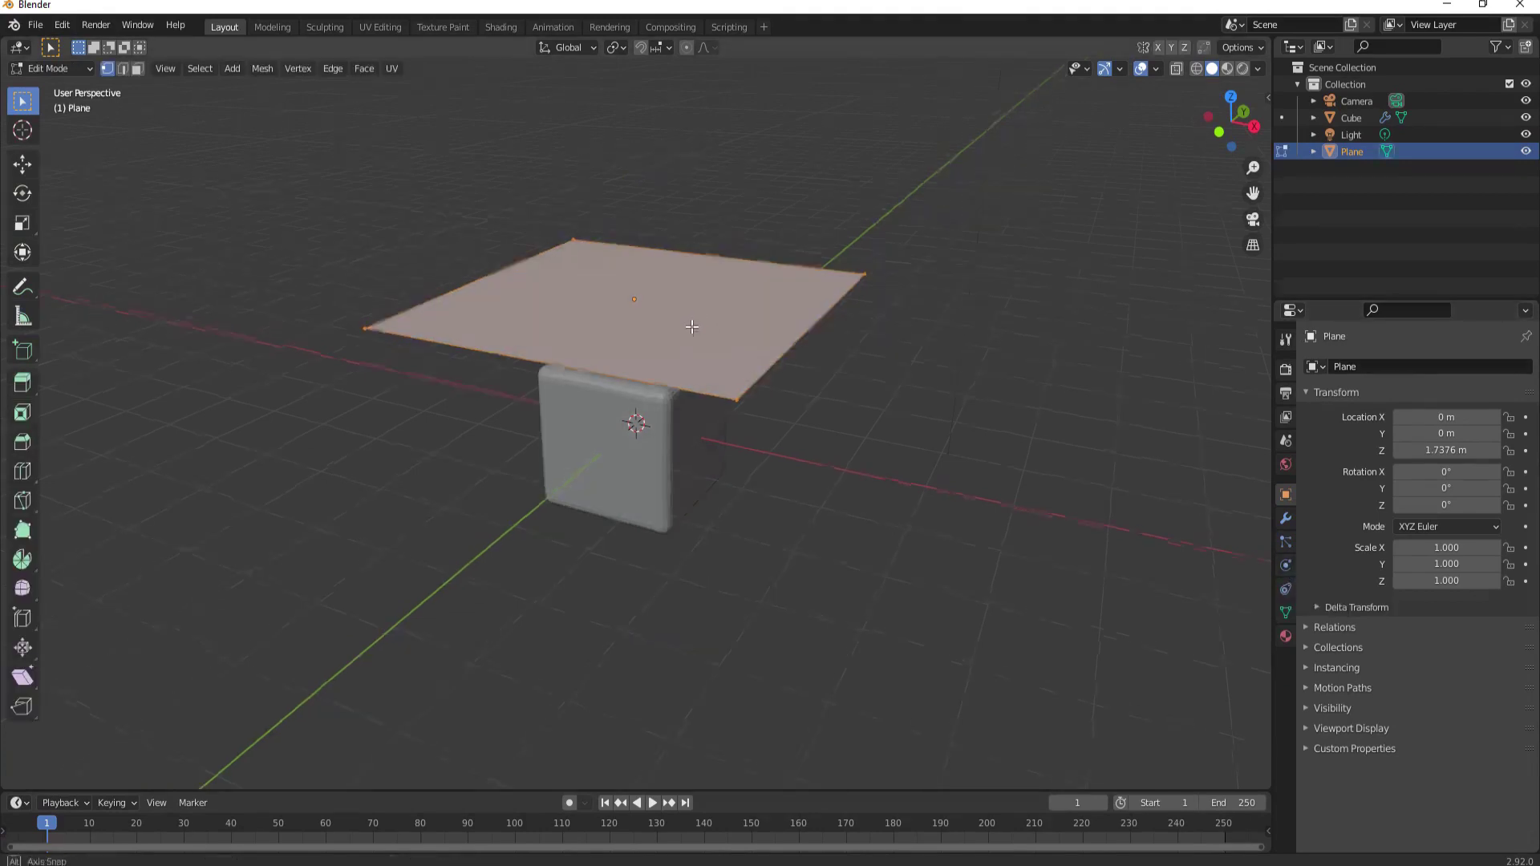
{"action": "middle_click_drag", "start_coordinate": [693, 328], "coordinate": [672, 385]}
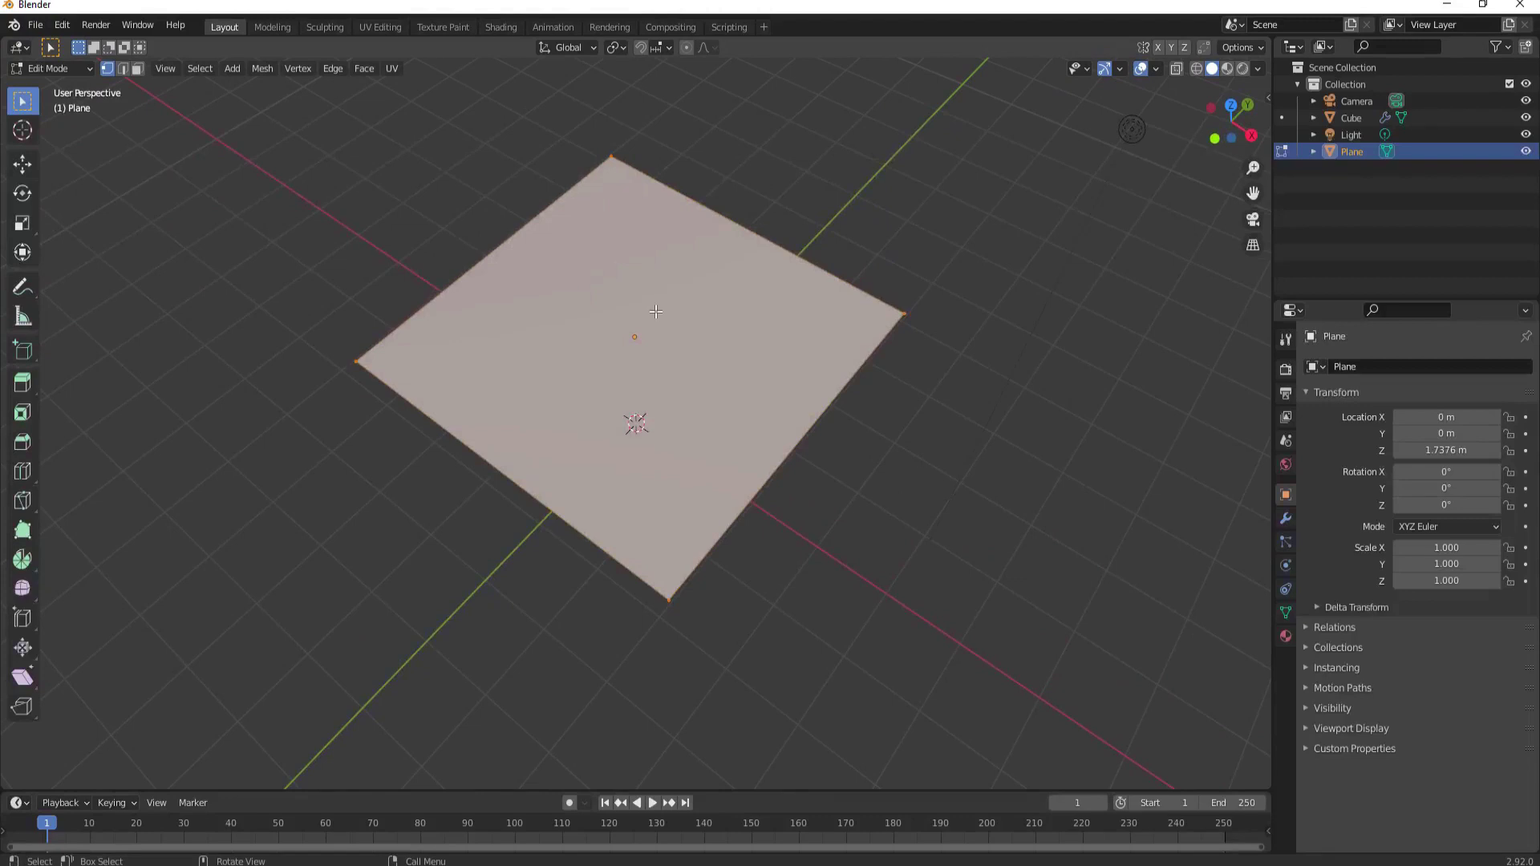
{"action": "right_click", "coordinate": [656, 311]}
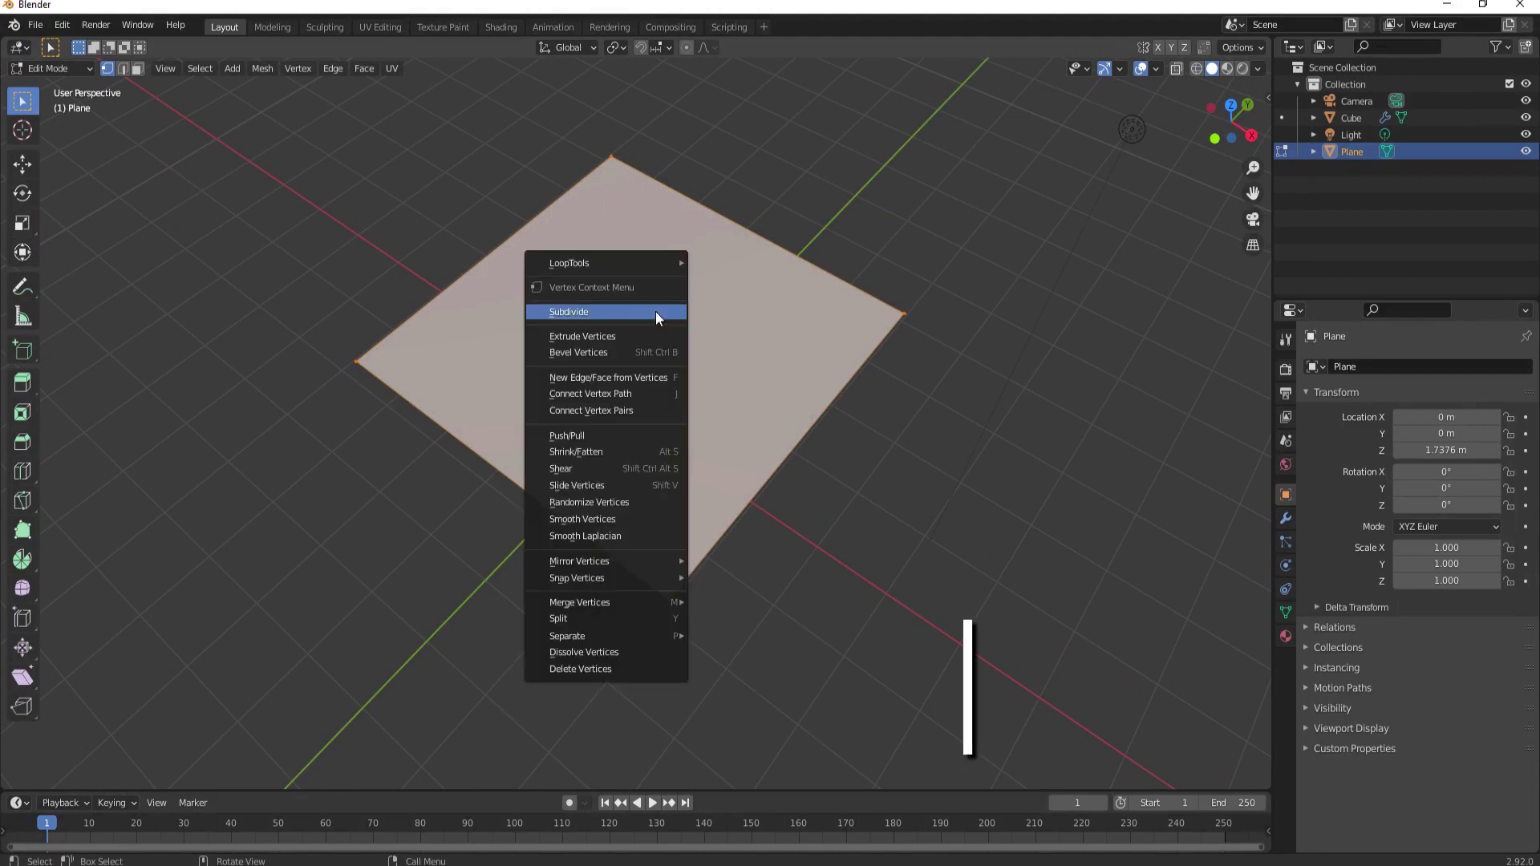
{"action": "left_click", "coordinate": [568, 311]}
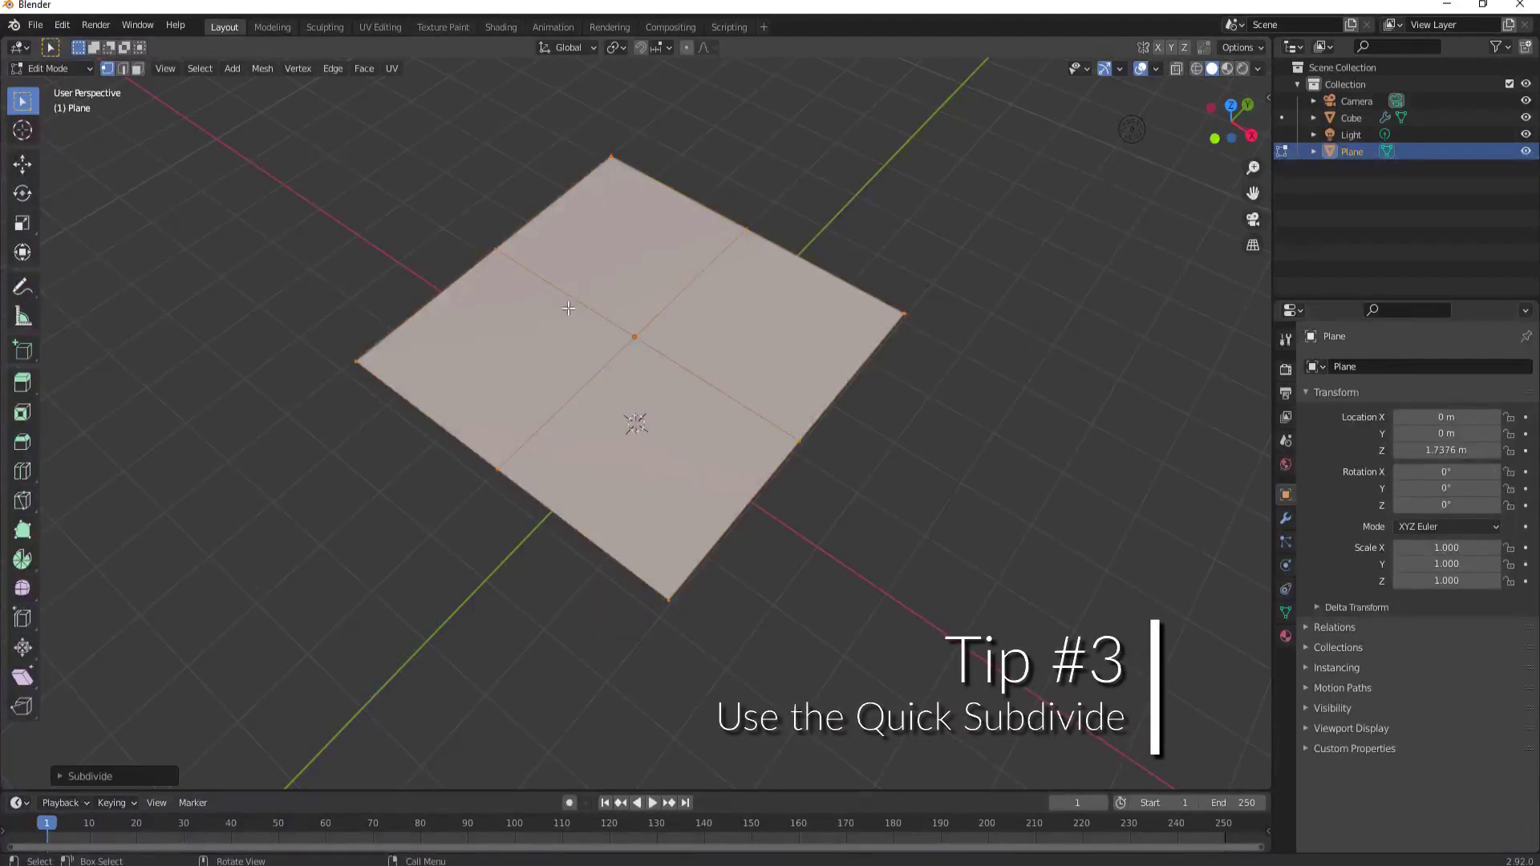
{"action": "left_click", "coordinate": [59, 775]}
{"action": "left_click", "coordinate": [233, 660]}
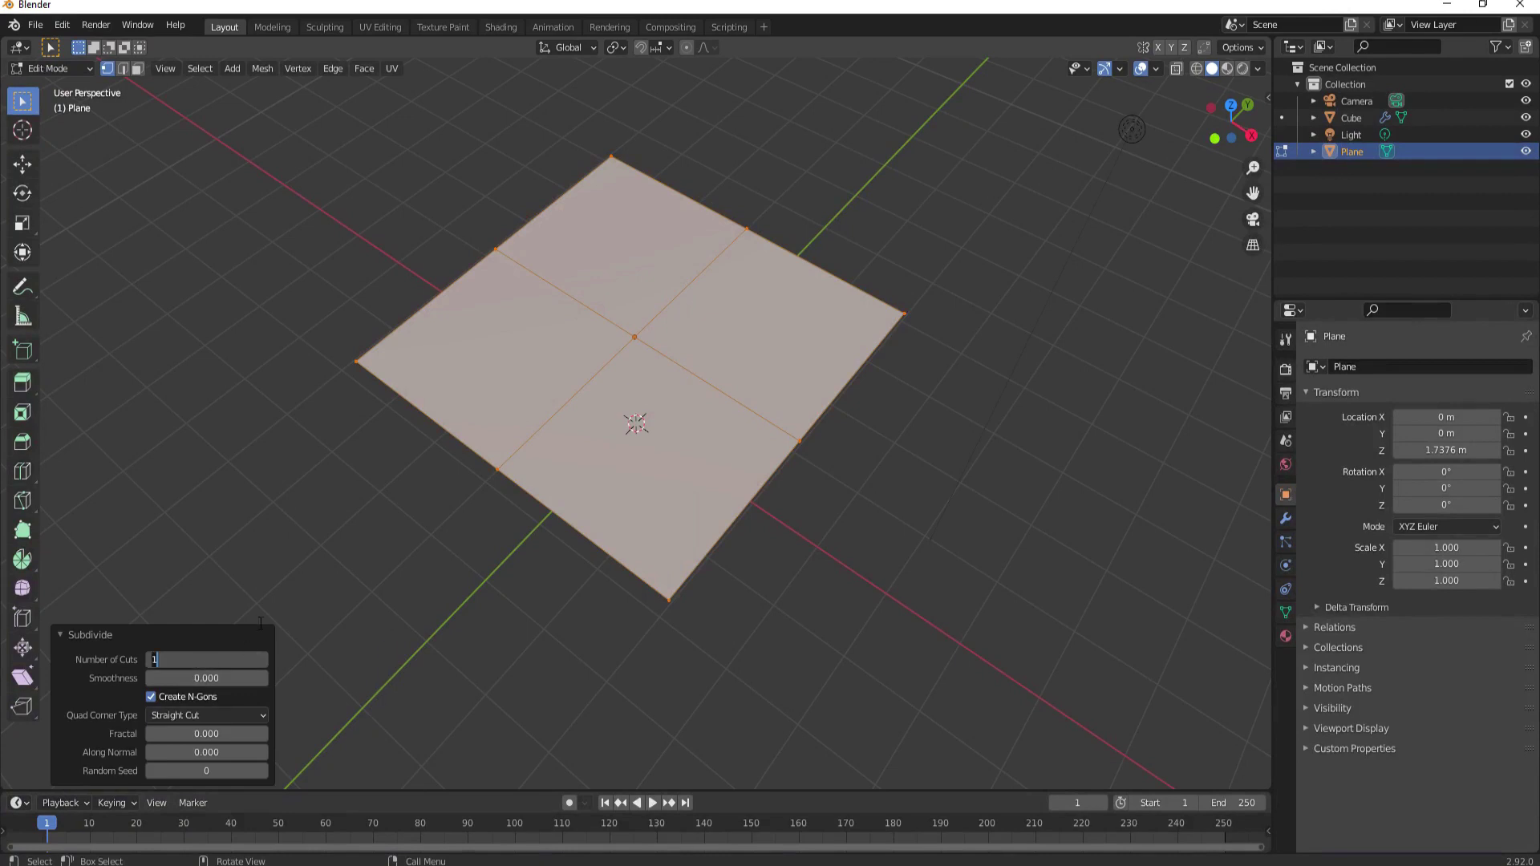
{"action": "type", "text": "24"}
{"action": "key", "text": "Return"}
Set the plane's subdivision to 100 cuts and return to Object Mode
{"action": "left_click", "coordinate": [213, 659]}
{"action": "type", "text": "100"}
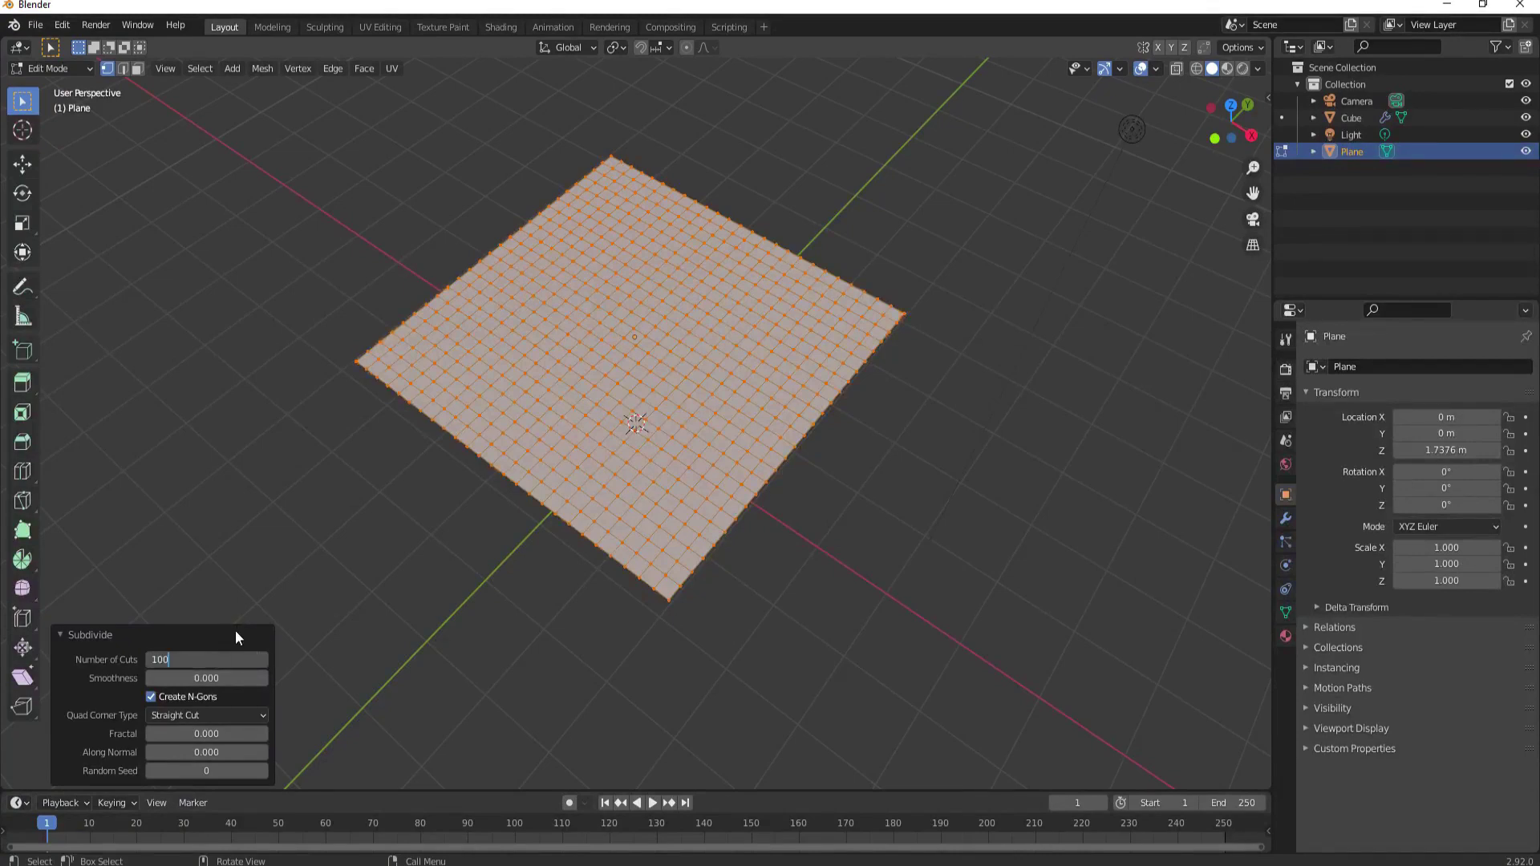
{"action": "key", "text": "Return"}
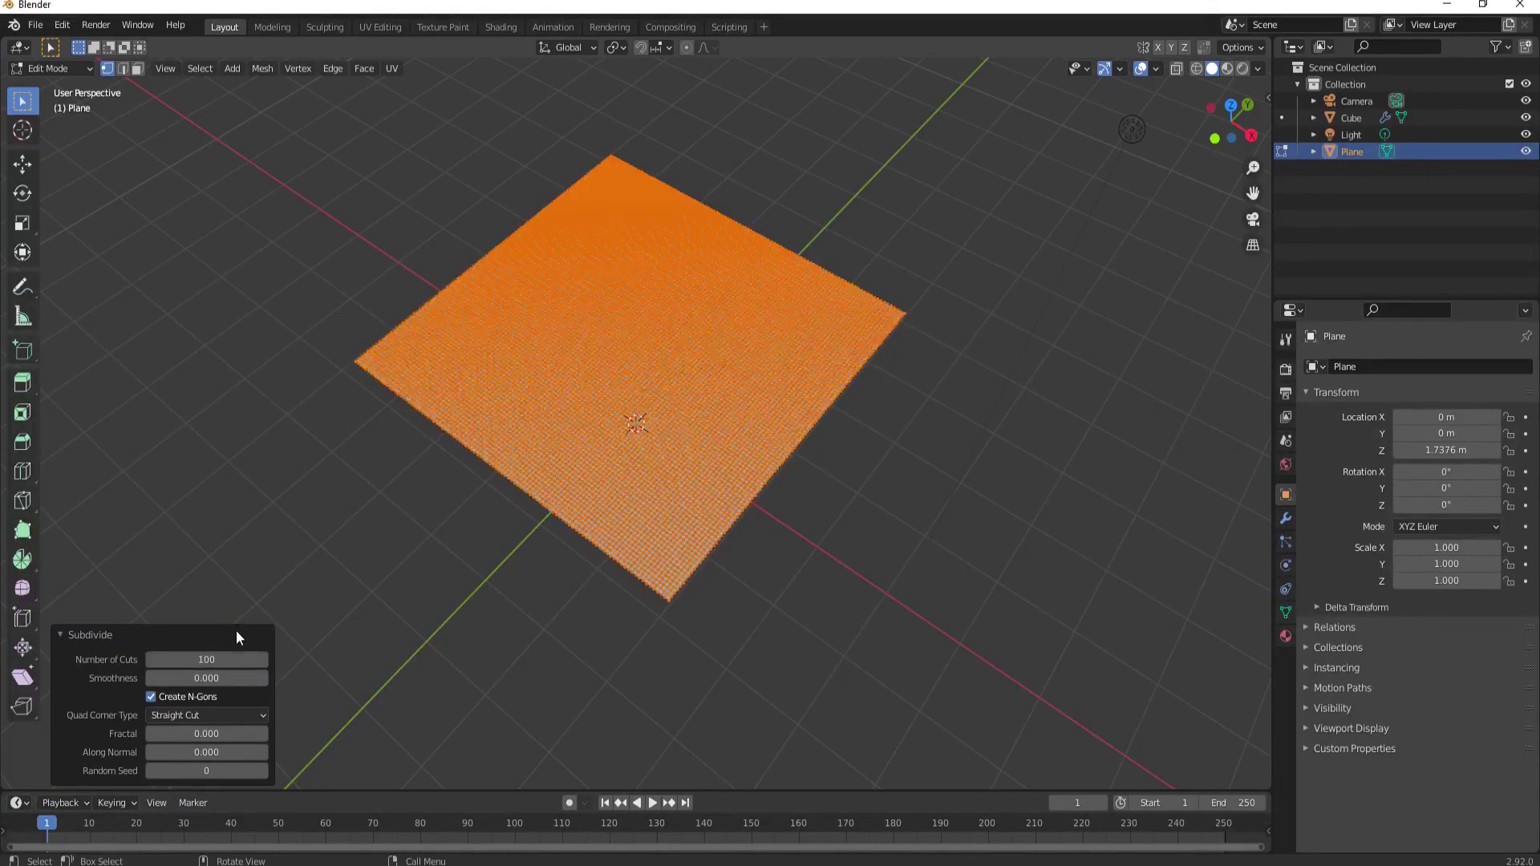
{"action": "middle_click_drag", "start_coordinate": [877, 571], "coordinate": [888, 536]}
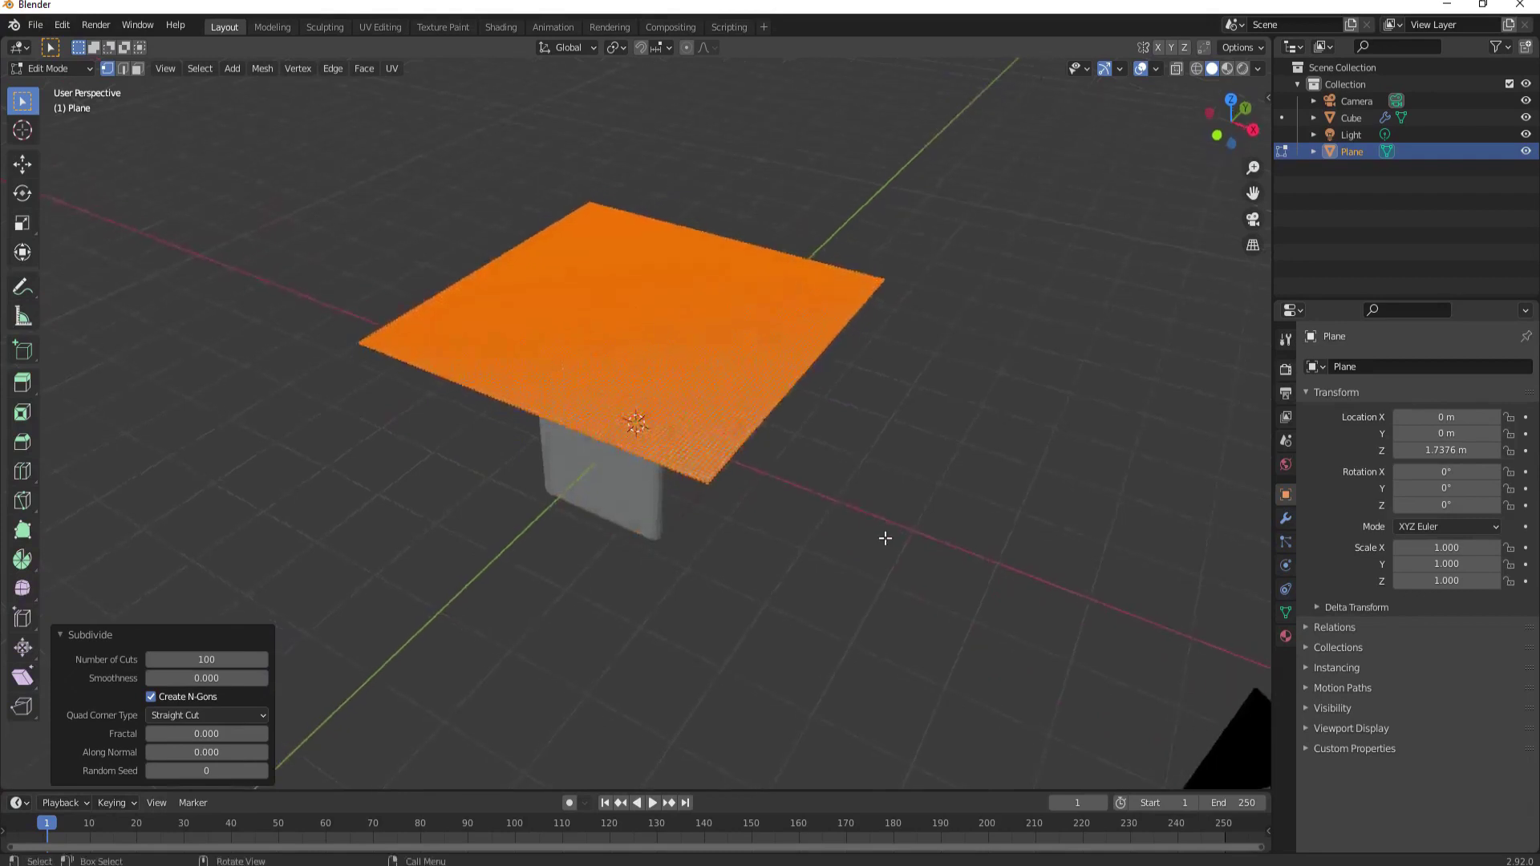
{"action": "key", "text": "Tab"}
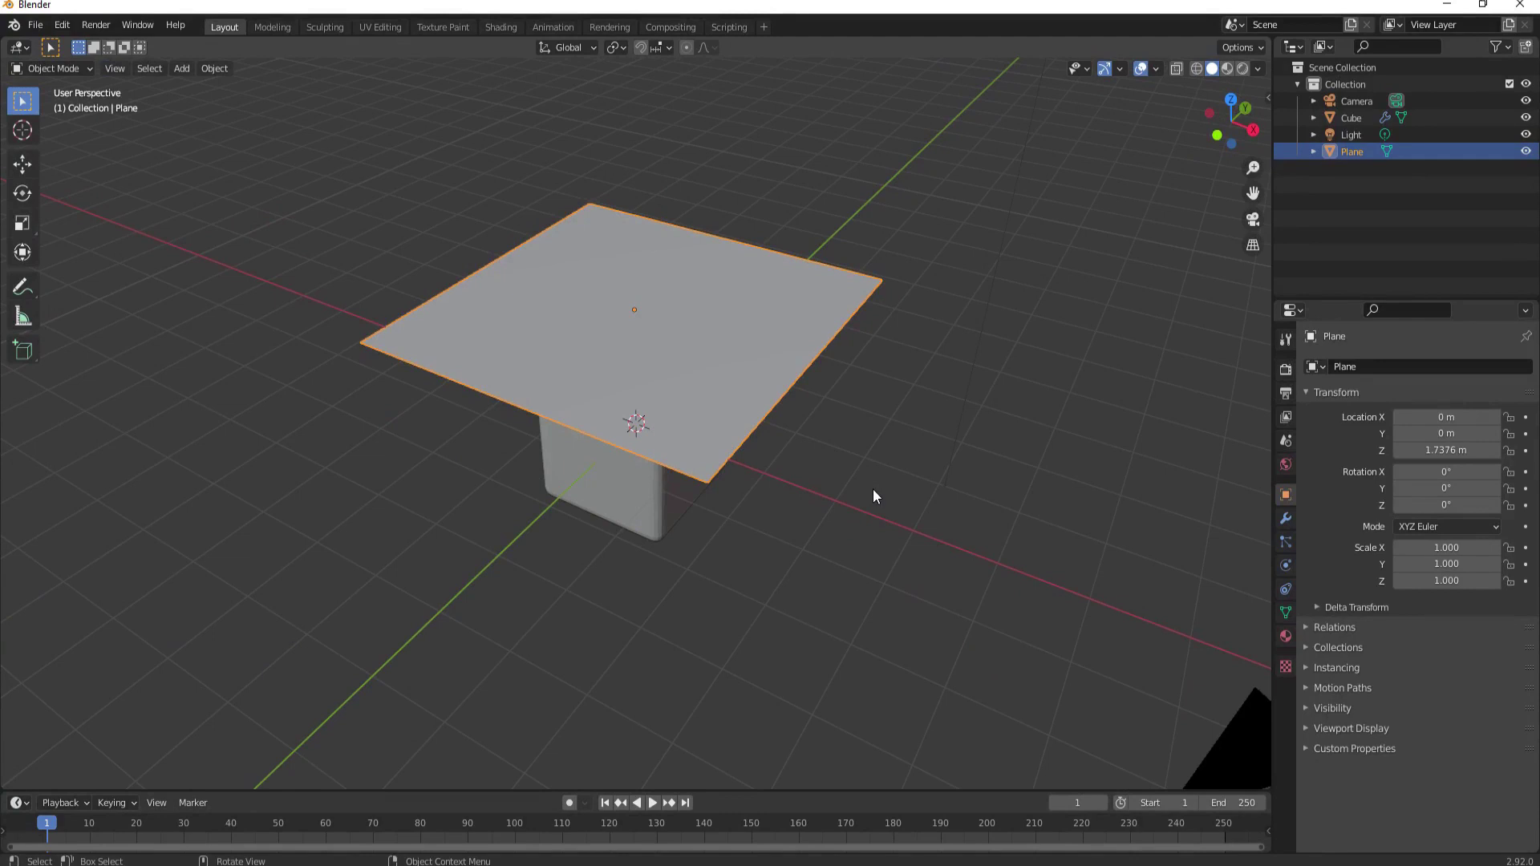
Enable cloth physics on the subdivided plane
{"action": "left_click", "coordinate": [1285, 565]}
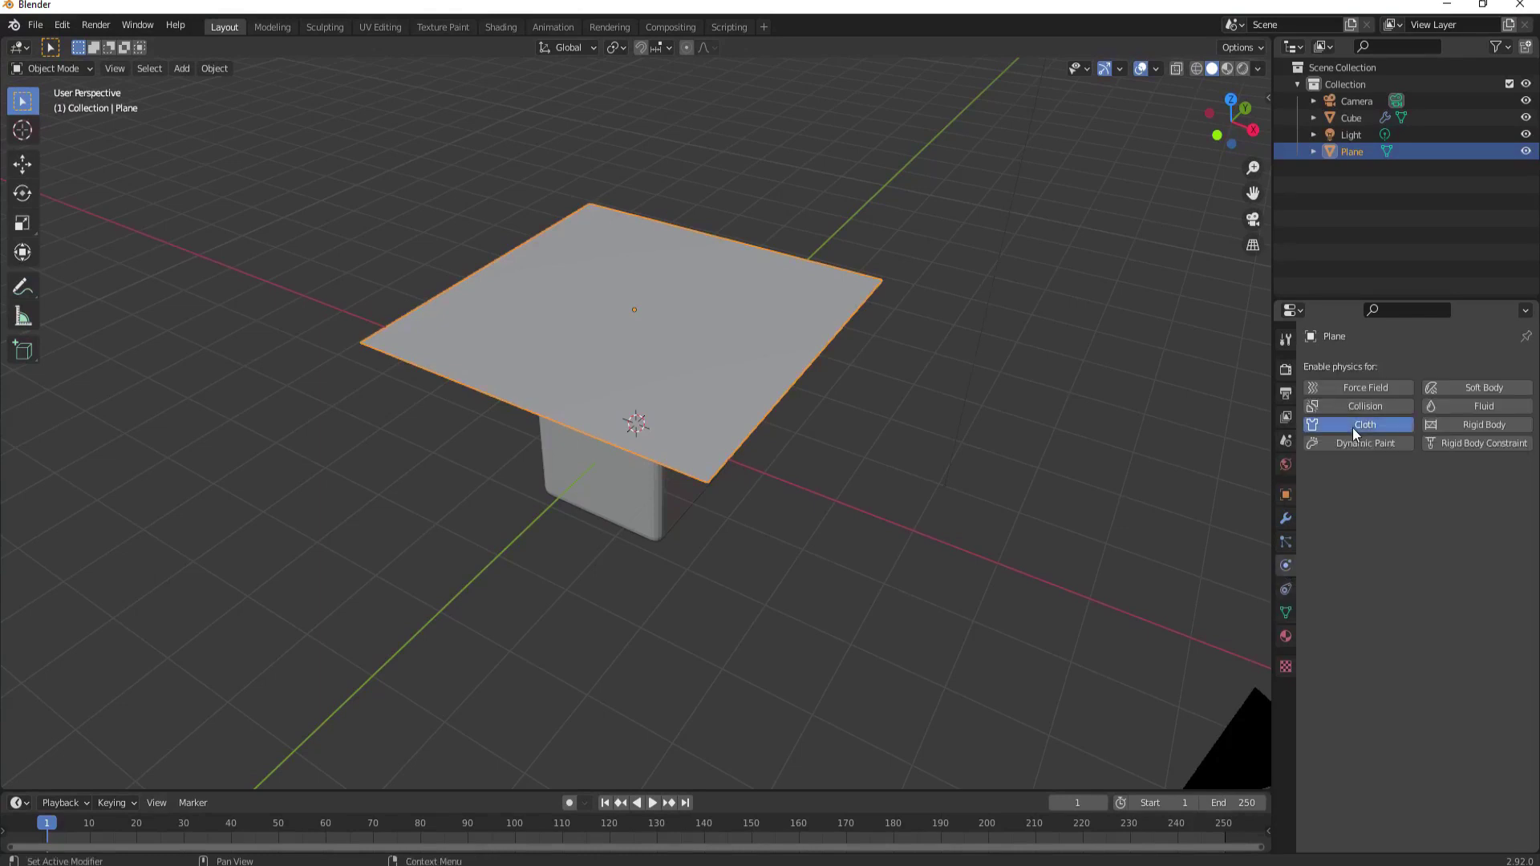
{"action": "left_click", "coordinate": [1354, 425]}
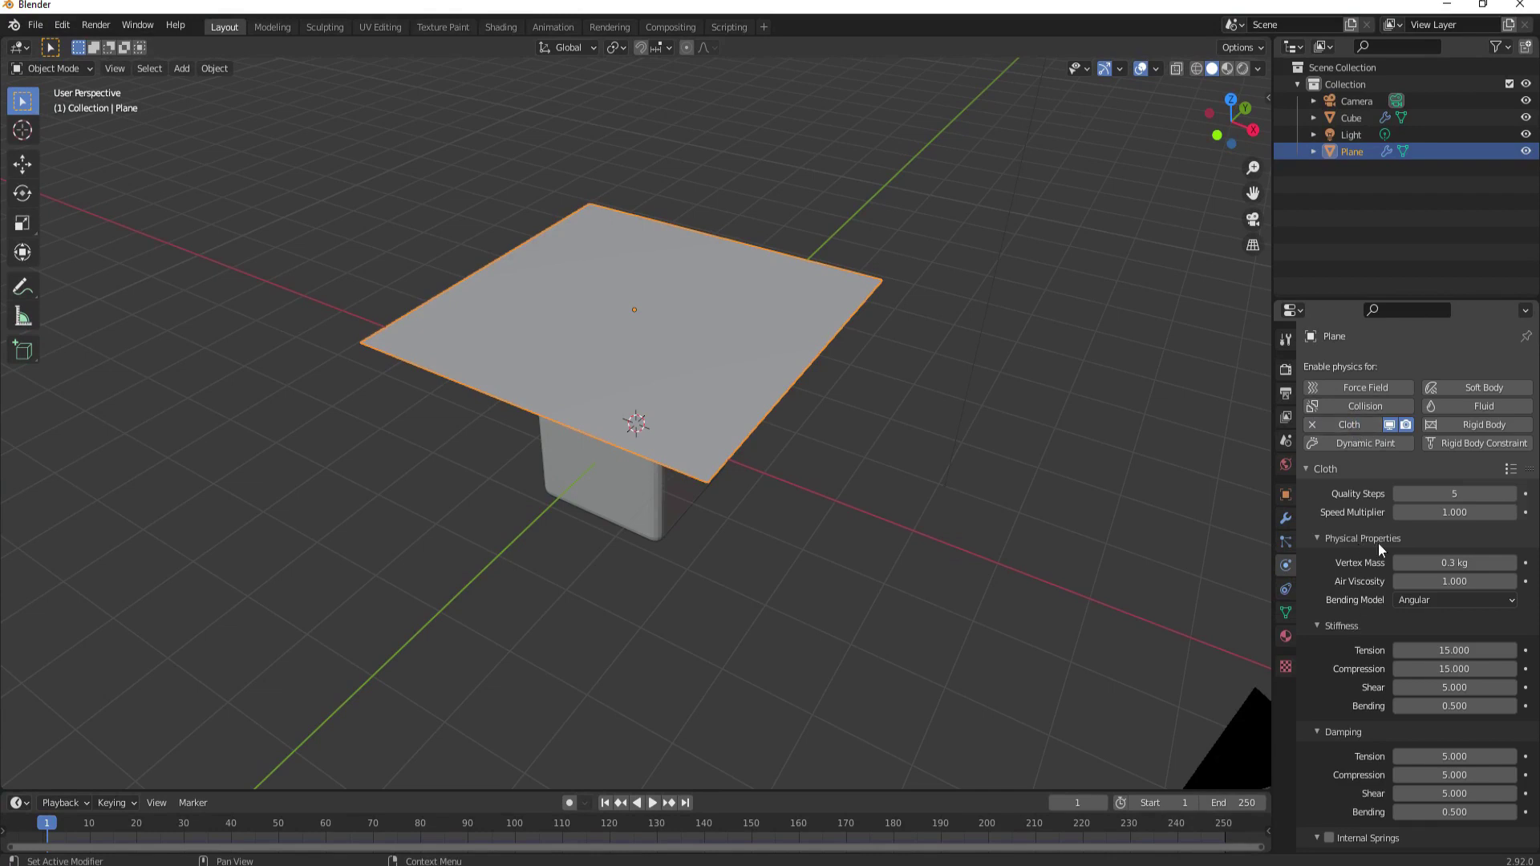
{"action": "scroll", "coordinate": [1398, 688], "scroll_direction": "down", "scroll_amount": 5}
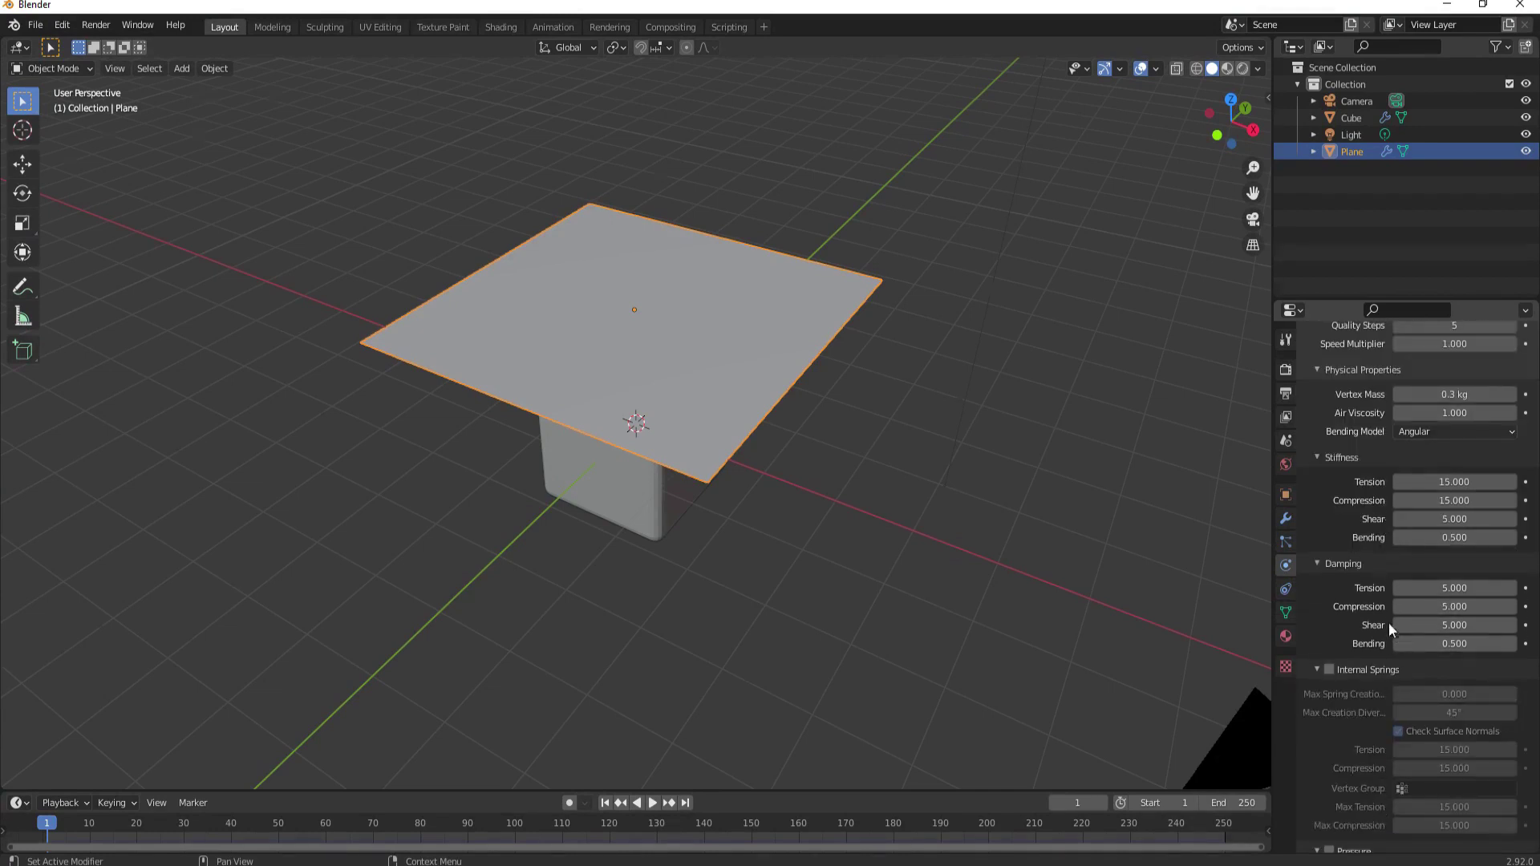
{"action": "scroll", "coordinate": [1393, 654], "scroll_direction": "up", "scroll_amount": 5}
Play the cloth simulation to about frame 45, stop it, and examine how the cloth drapes over the cube up close
{"action": "middle_click_drag", "start_coordinate": [836, 568], "coordinate": [855, 541]}
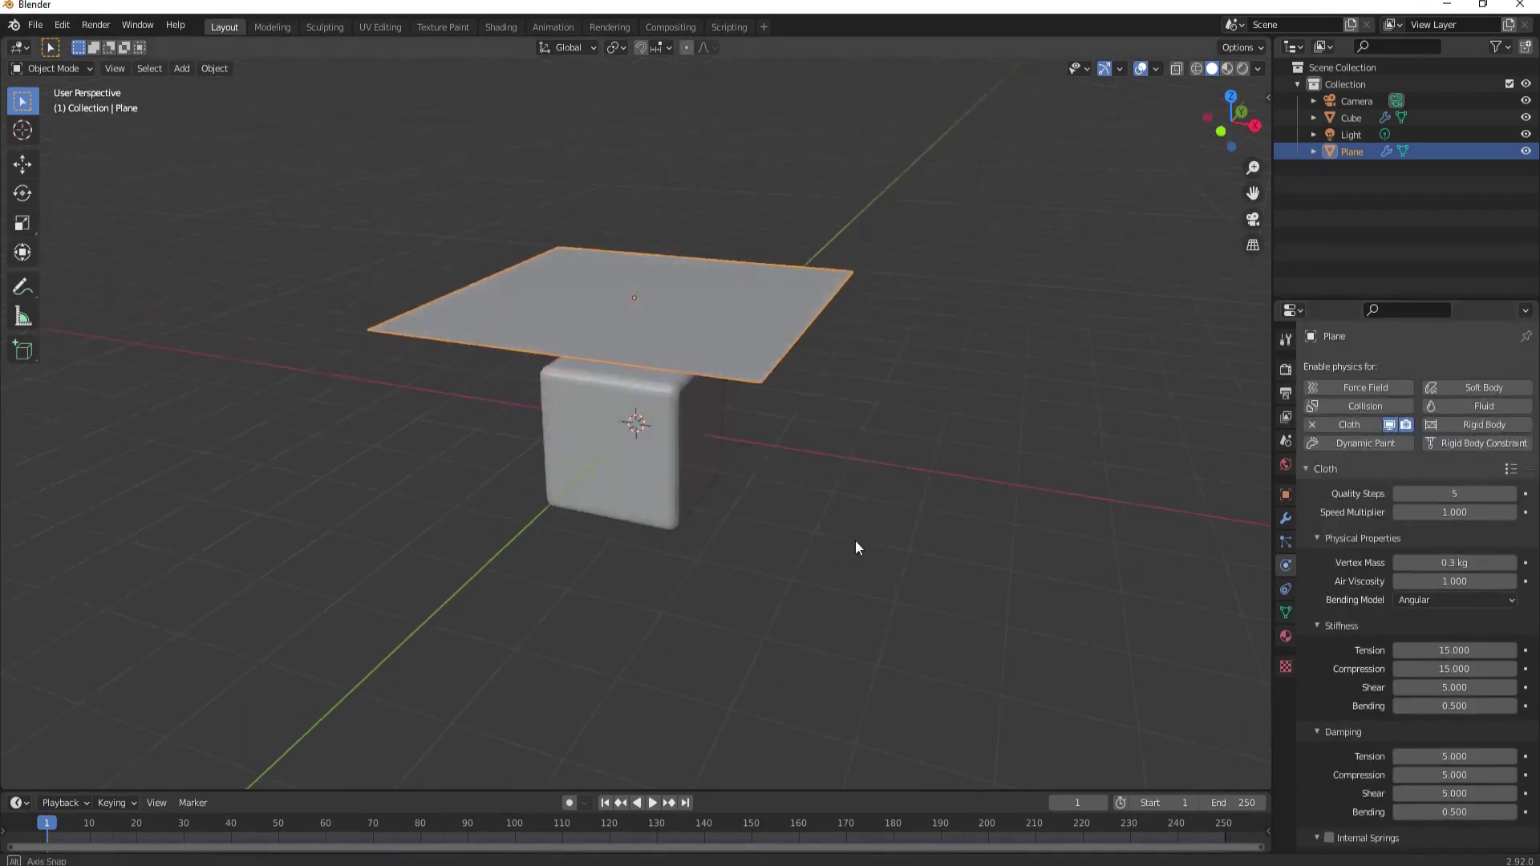
{"action": "left_click", "coordinate": [652, 803]}
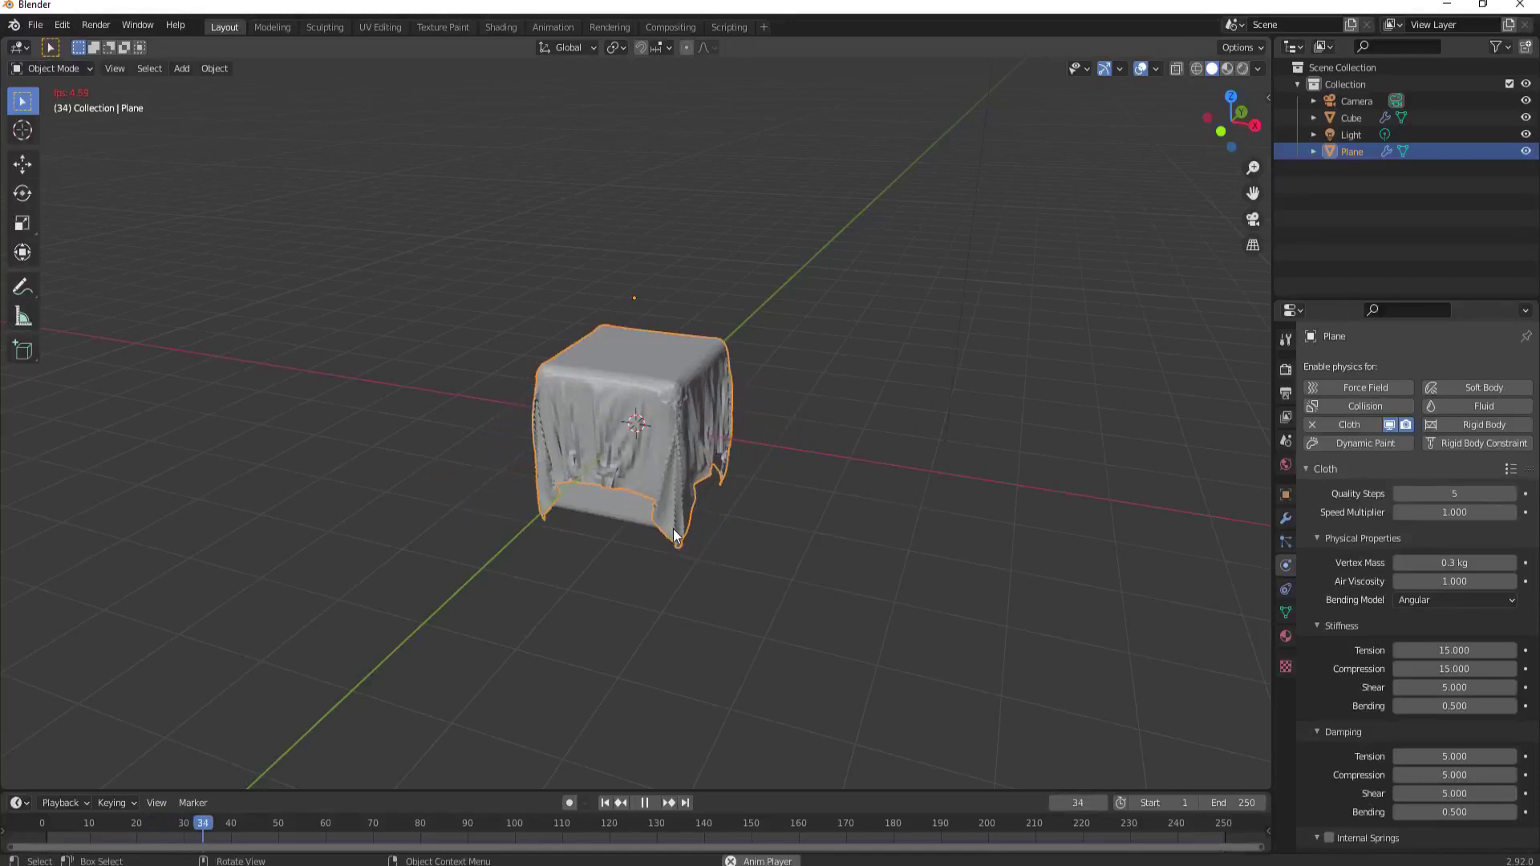
{"action": "left_click", "coordinate": [645, 803]}
{"action": "scroll", "coordinate": [656, 503], "scroll_direction": "up", "scroll_amount": 2}
{"action": "scroll", "coordinate": [656, 507], "scroll_direction": "up", "scroll_amount": 2}
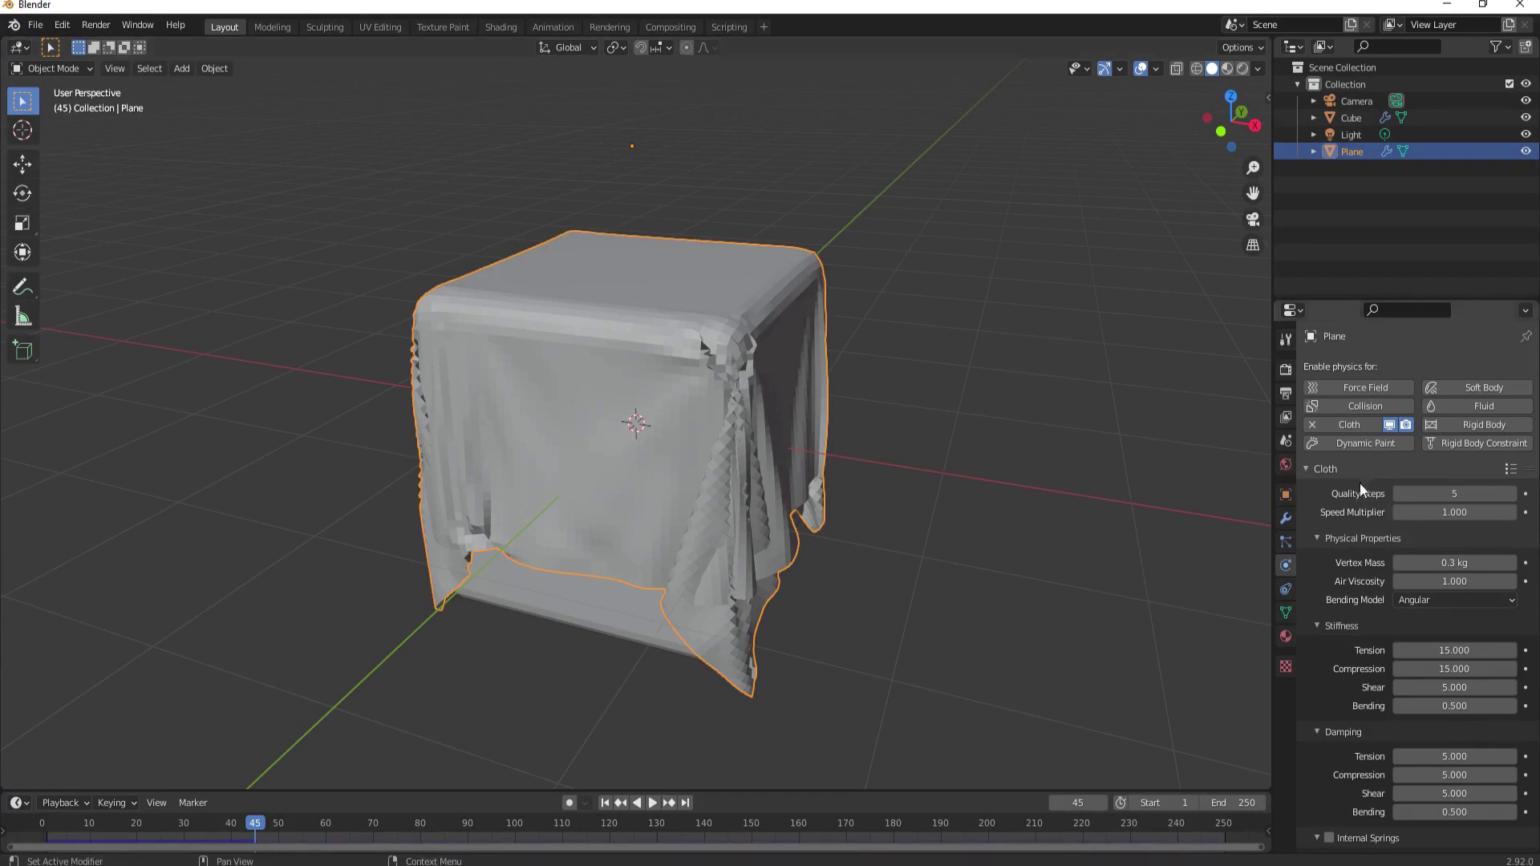
Enable self collisions in the plane's cloth collision settings
{"action": "scroll", "coordinate": [1357, 464], "scroll_direction": "down", "scroll_amount": 10}
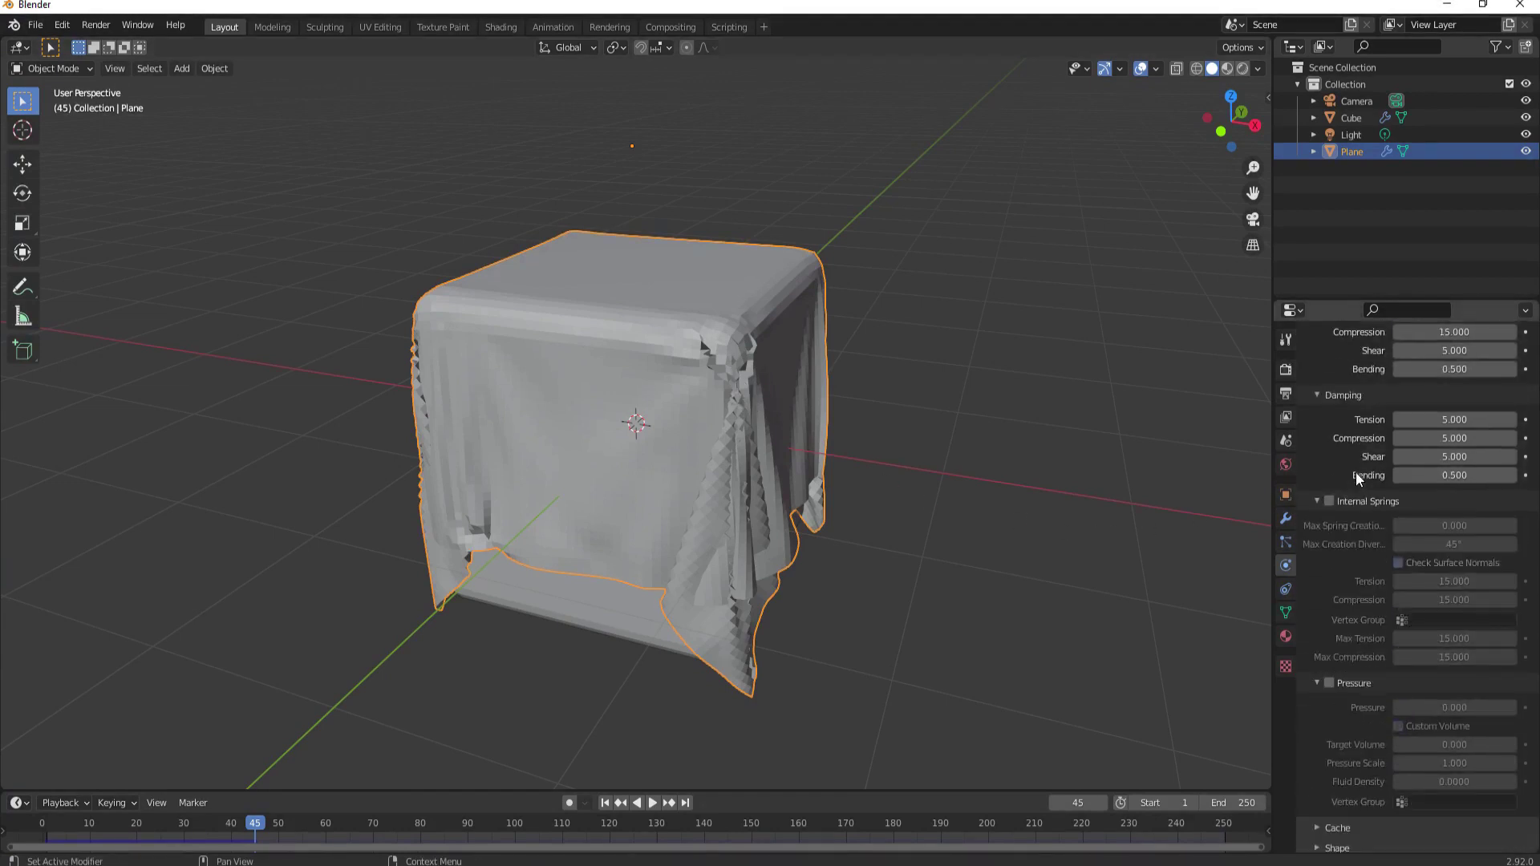
{"action": "left_click", "coordinate": [1318, 802]}
{"action": "scroll", "coordinate": [1383, 656], "scroll_direction": "down", "scroll_amount": 6}
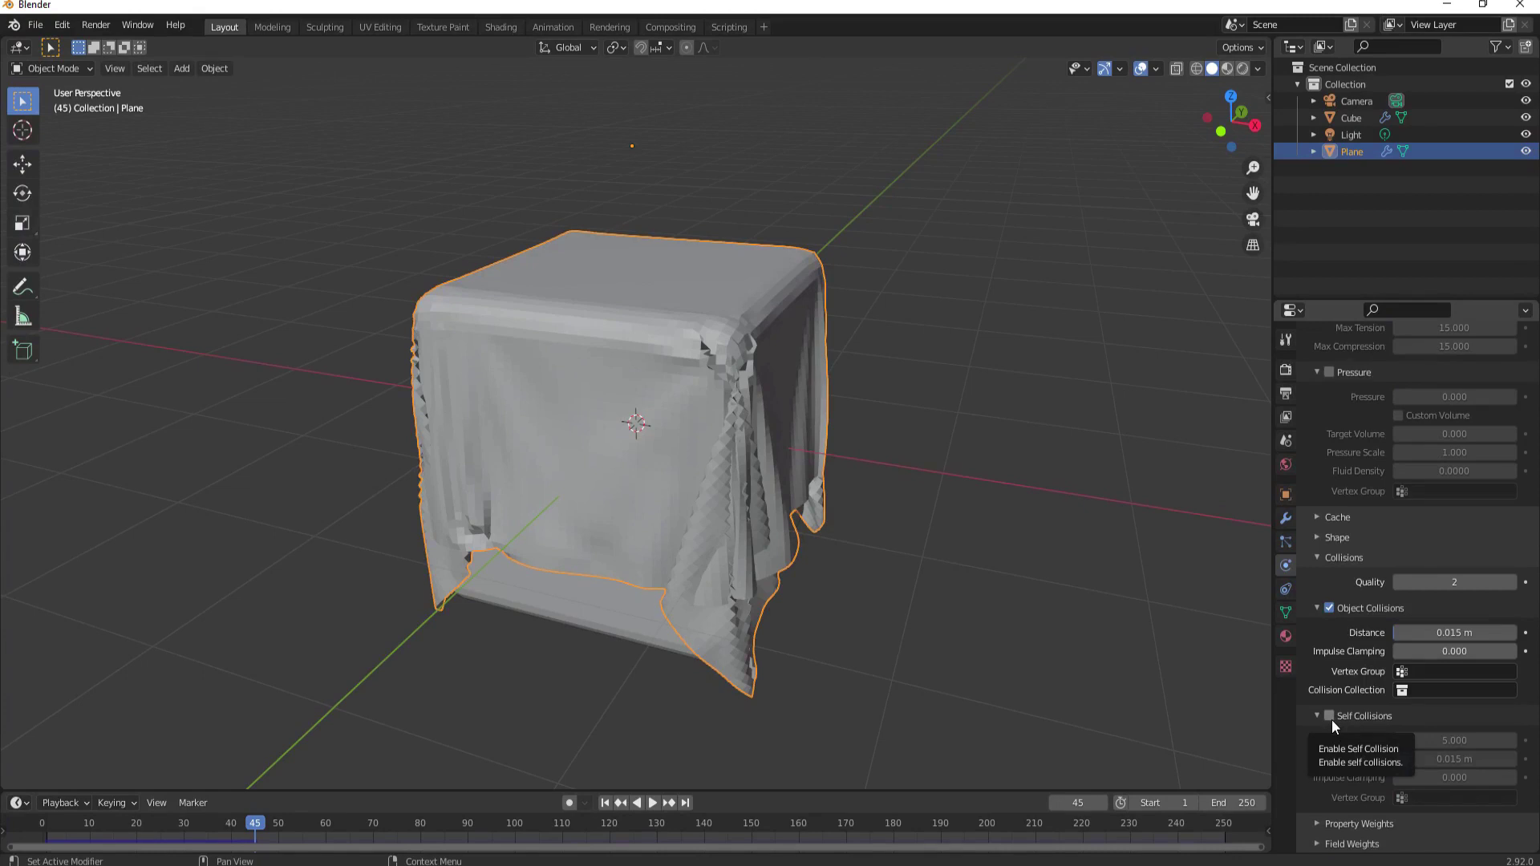
{"action": "left_click", "coordinate": [1330, 718]}
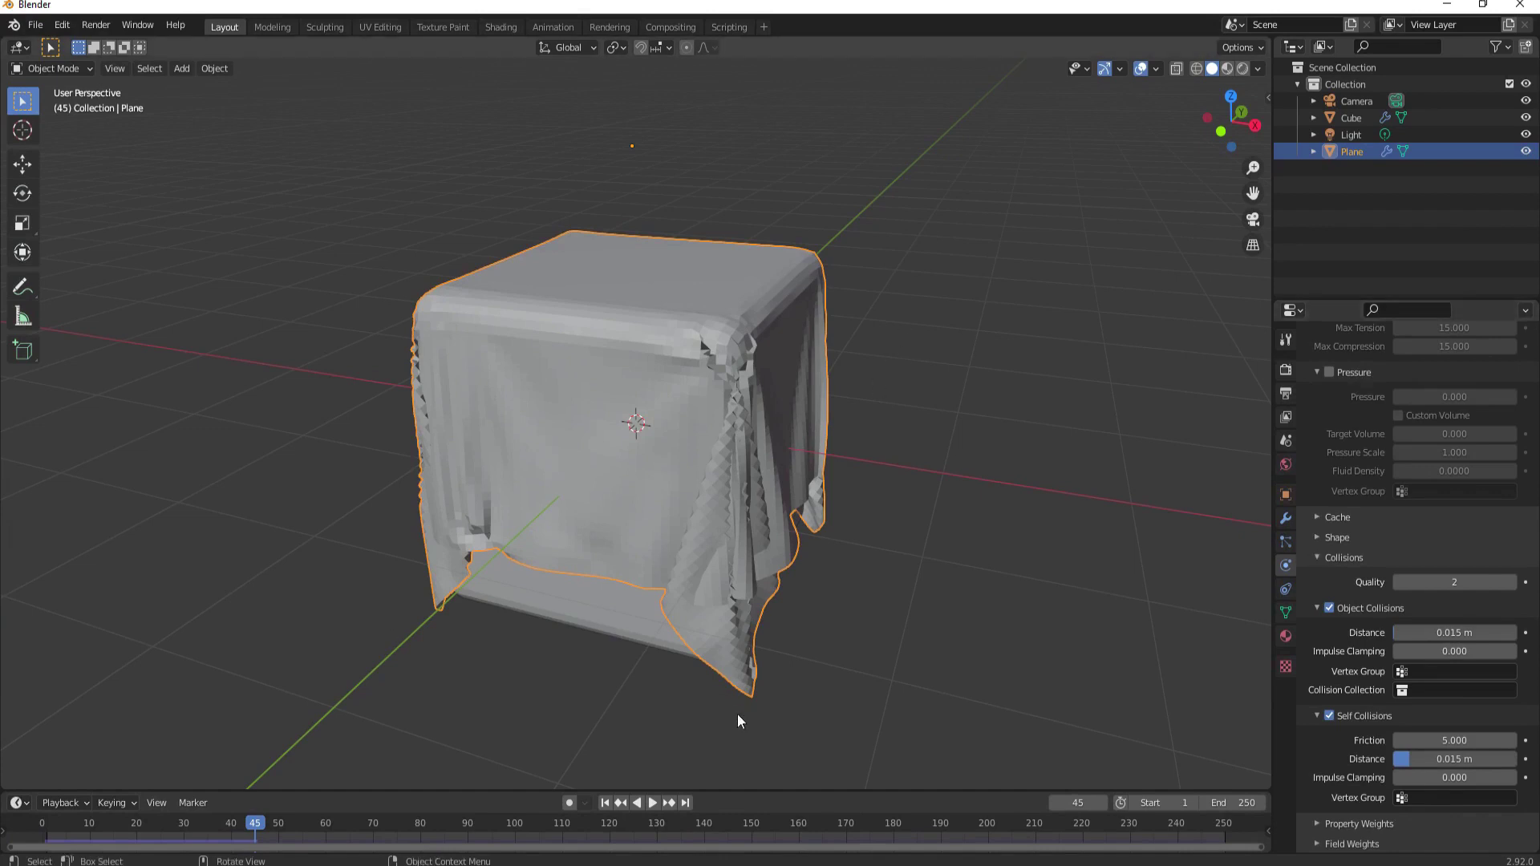
Replay the cloth simulation from frame 1 past frame 45 to check the self-colliding folds, and return to the first frame
{"action": "left_click", "coordinate": [605, 803]}
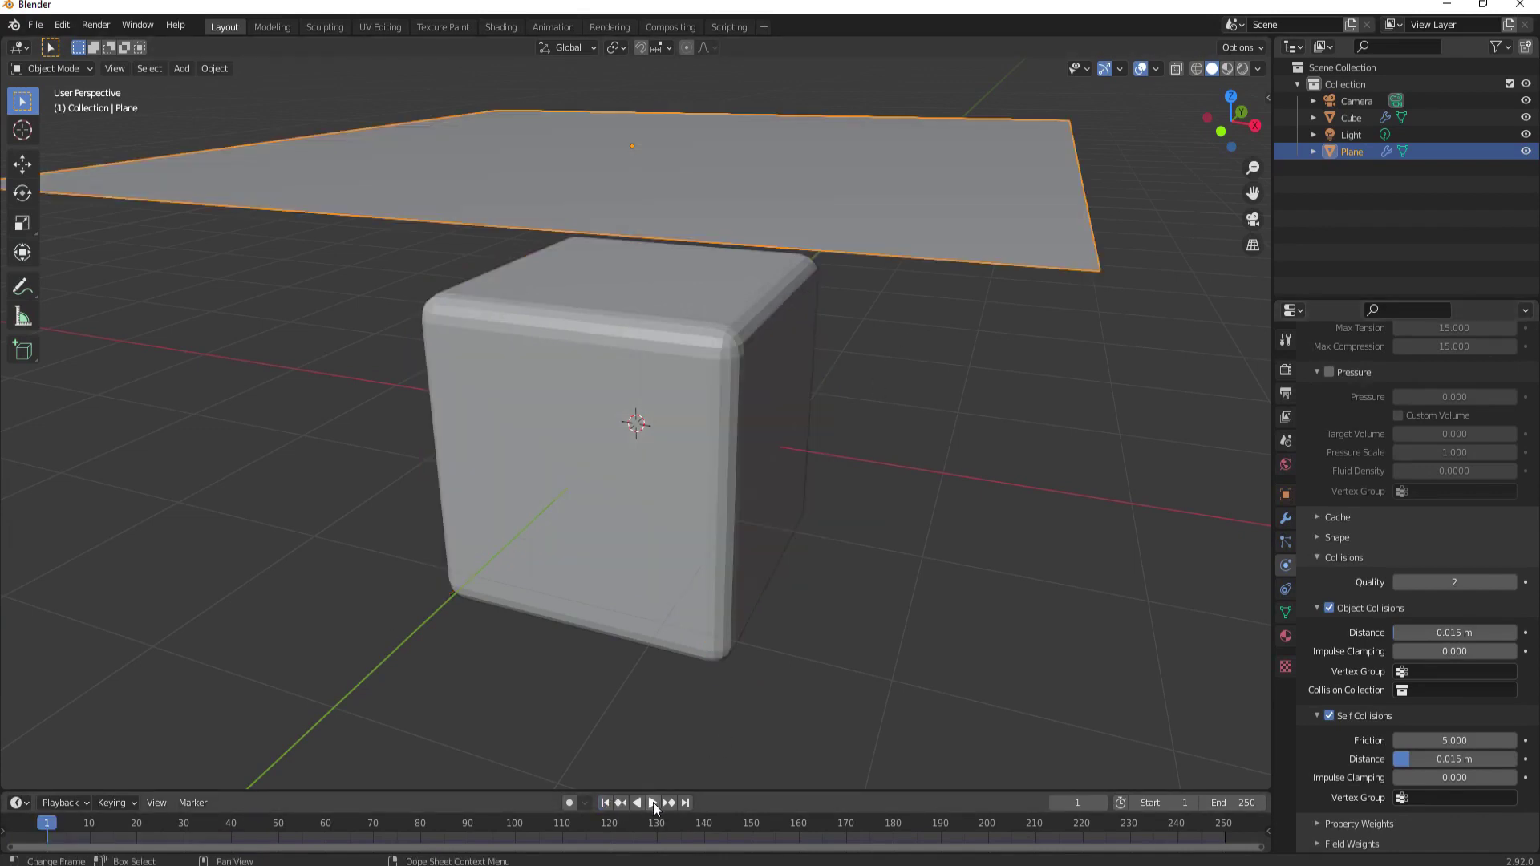
{"action": "left_click", "coordinate": [653, 802]}
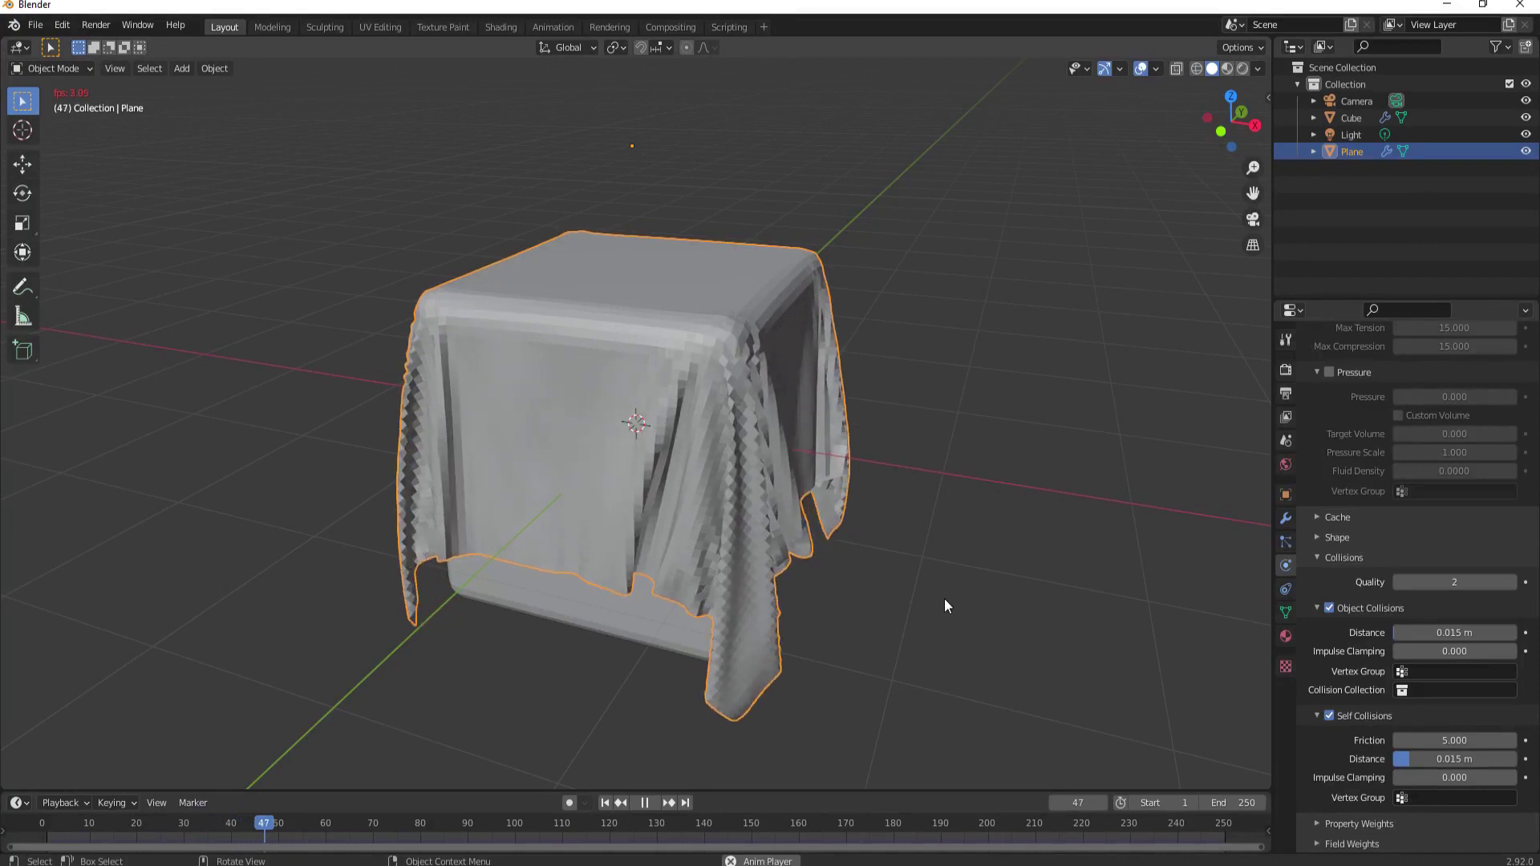
{"action": "key", "text": "Escape"}
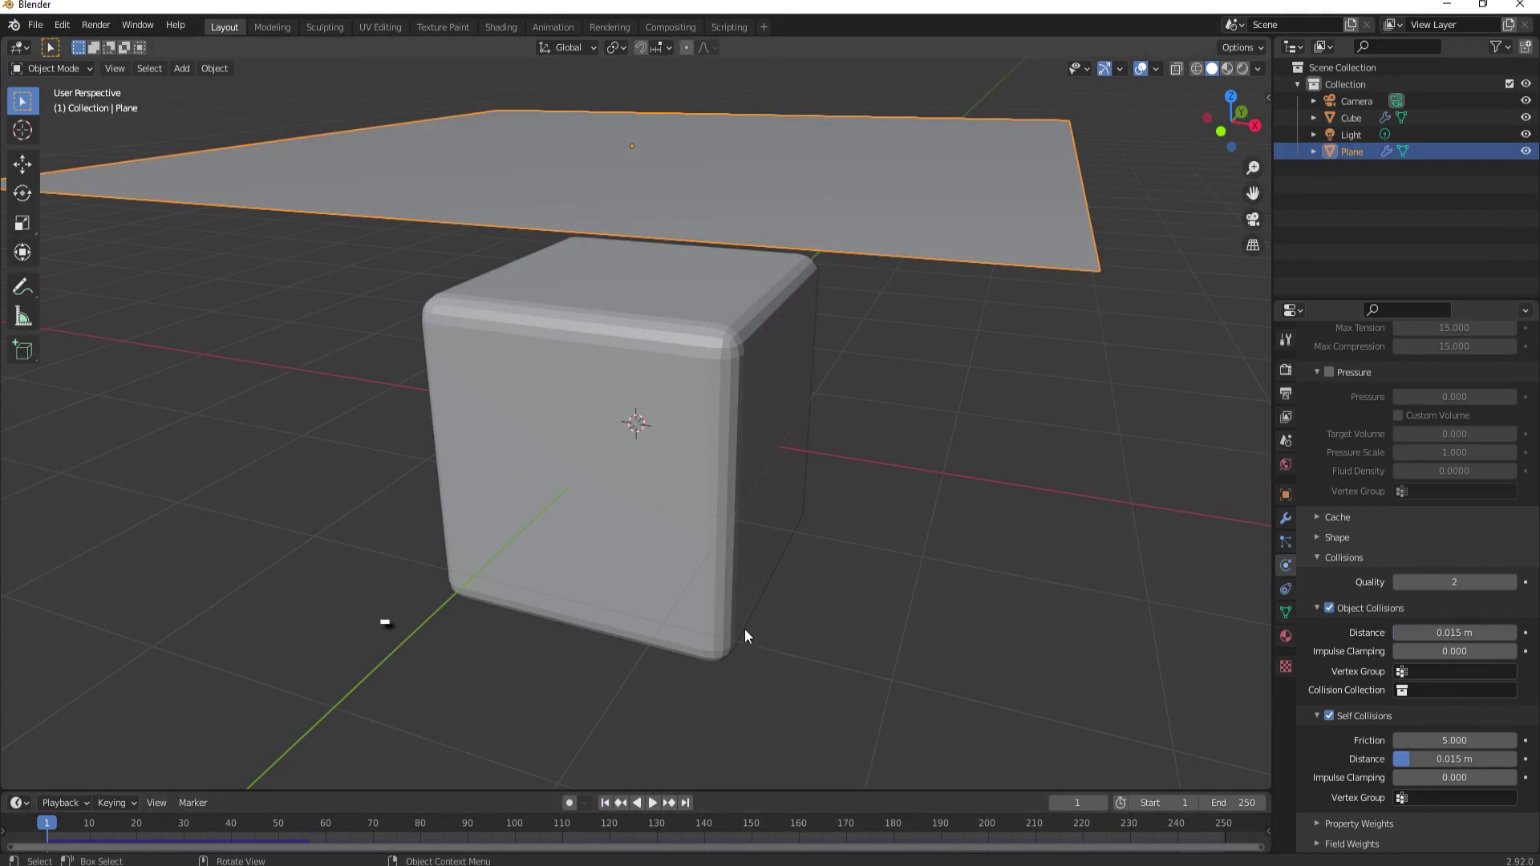
Shade the plane smooth, play the cloth simulation past frame 30 to check the drape, and return to frame 1
{"action": "right_click", "coordinate": [886, 190]}
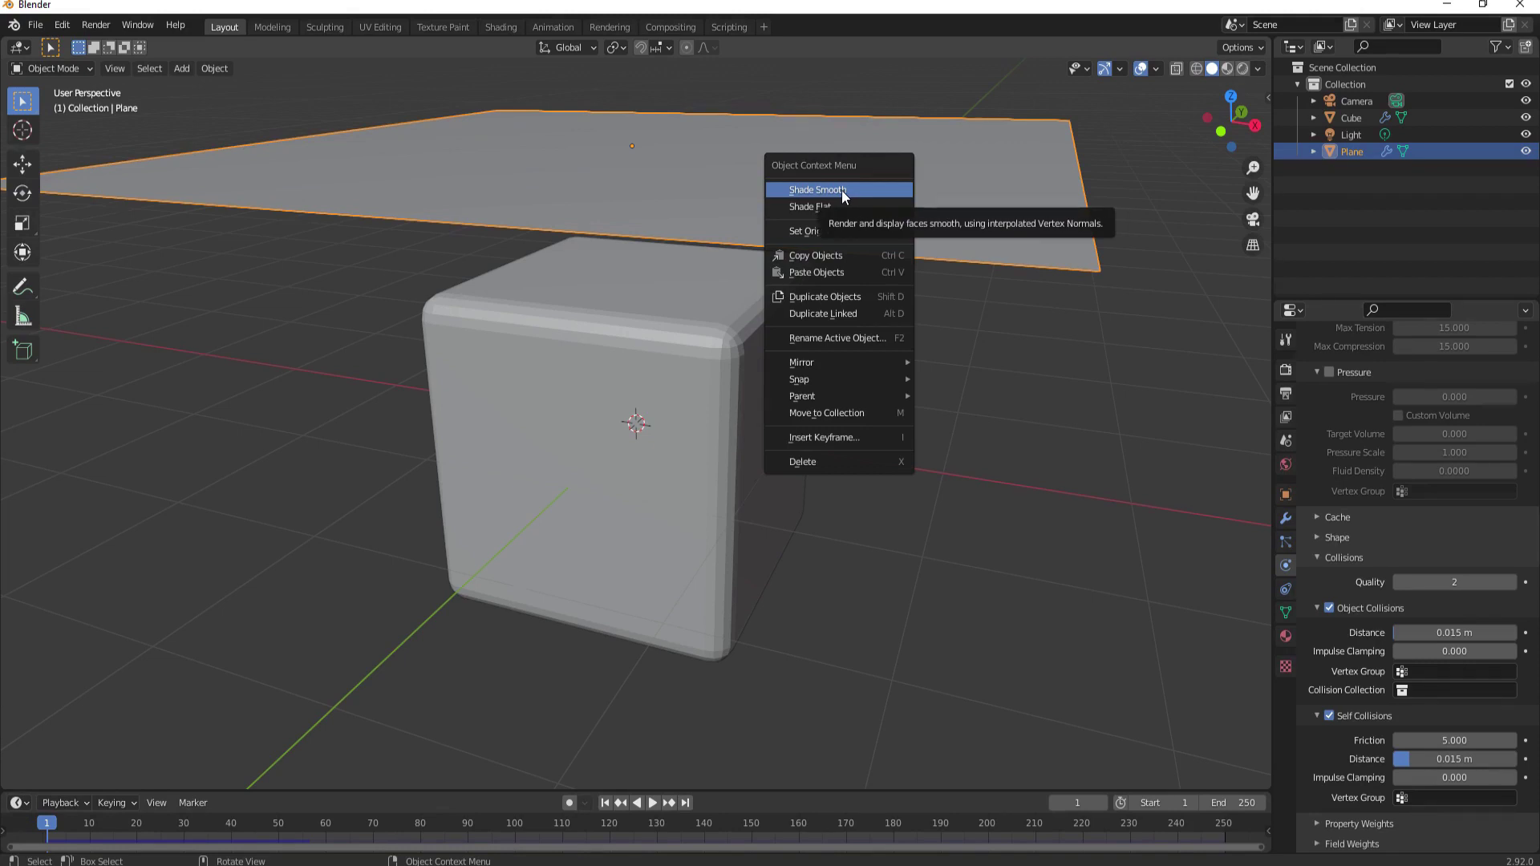
{"action": "left_click", "coordinate": [815, 191]}
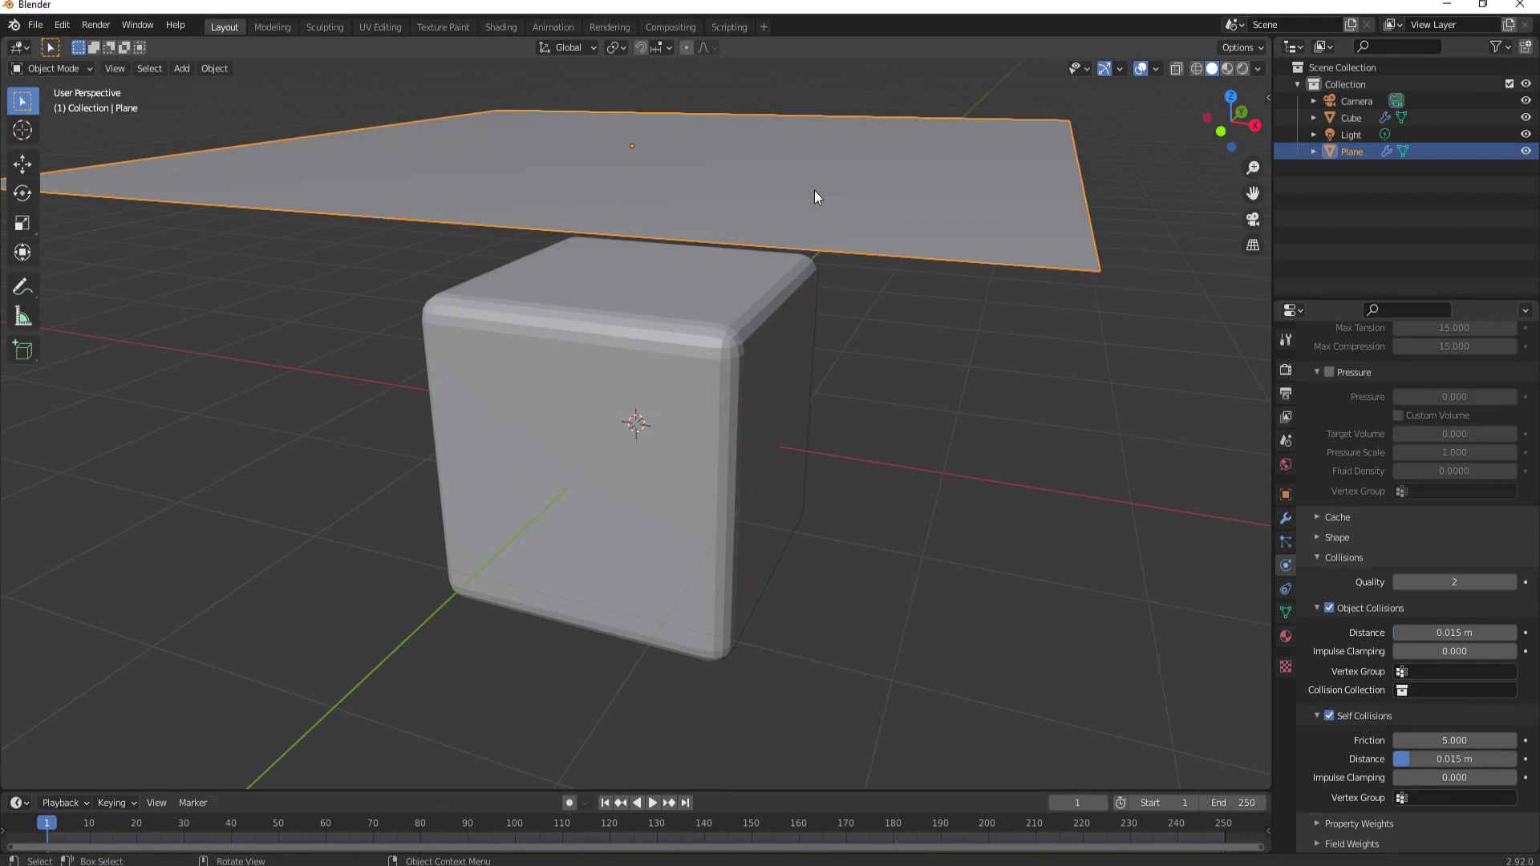
{"action": "key", "text": "space"}
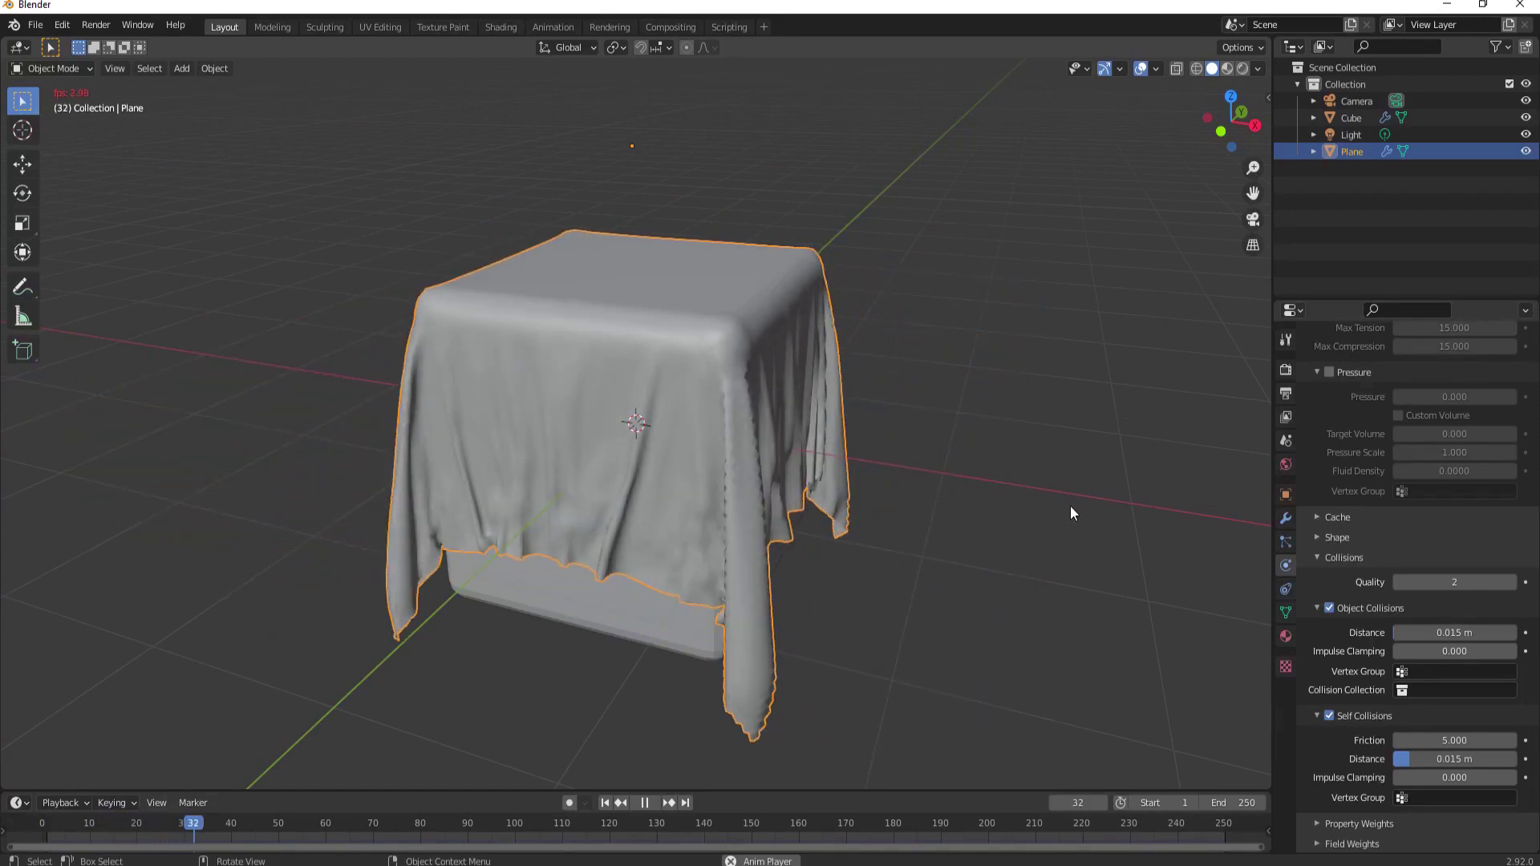
{"action": "key", "text": "space"}
{"action": "key", "text": "shift+Left"}
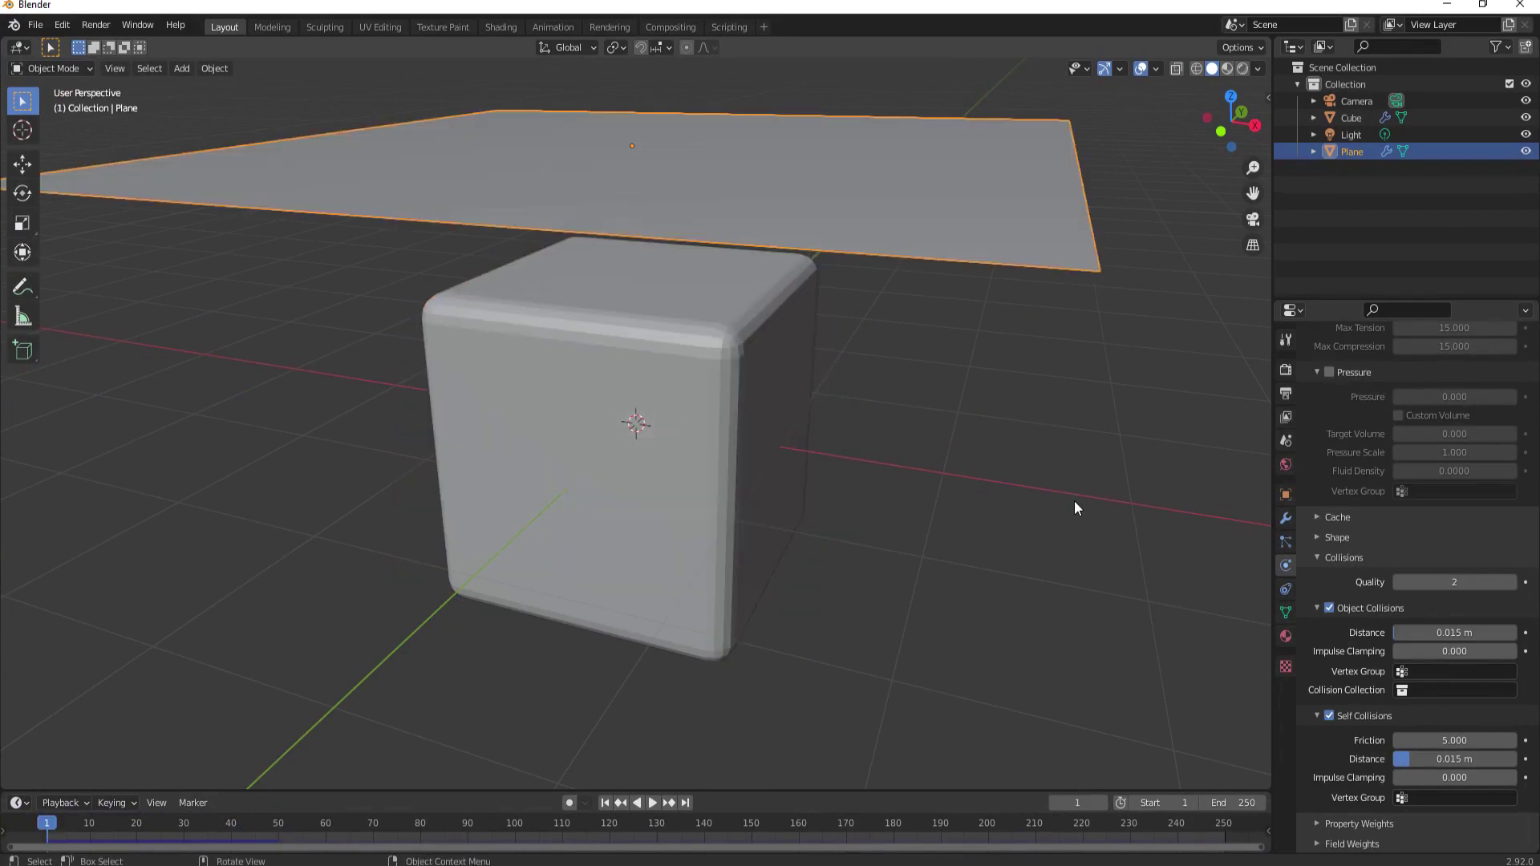
Add a Subdivision Surface modifier to the plane below its Cloth modifier and start playing the simulation from frame 1
{"action": "left_click", "coordinate": [1286, 519]}
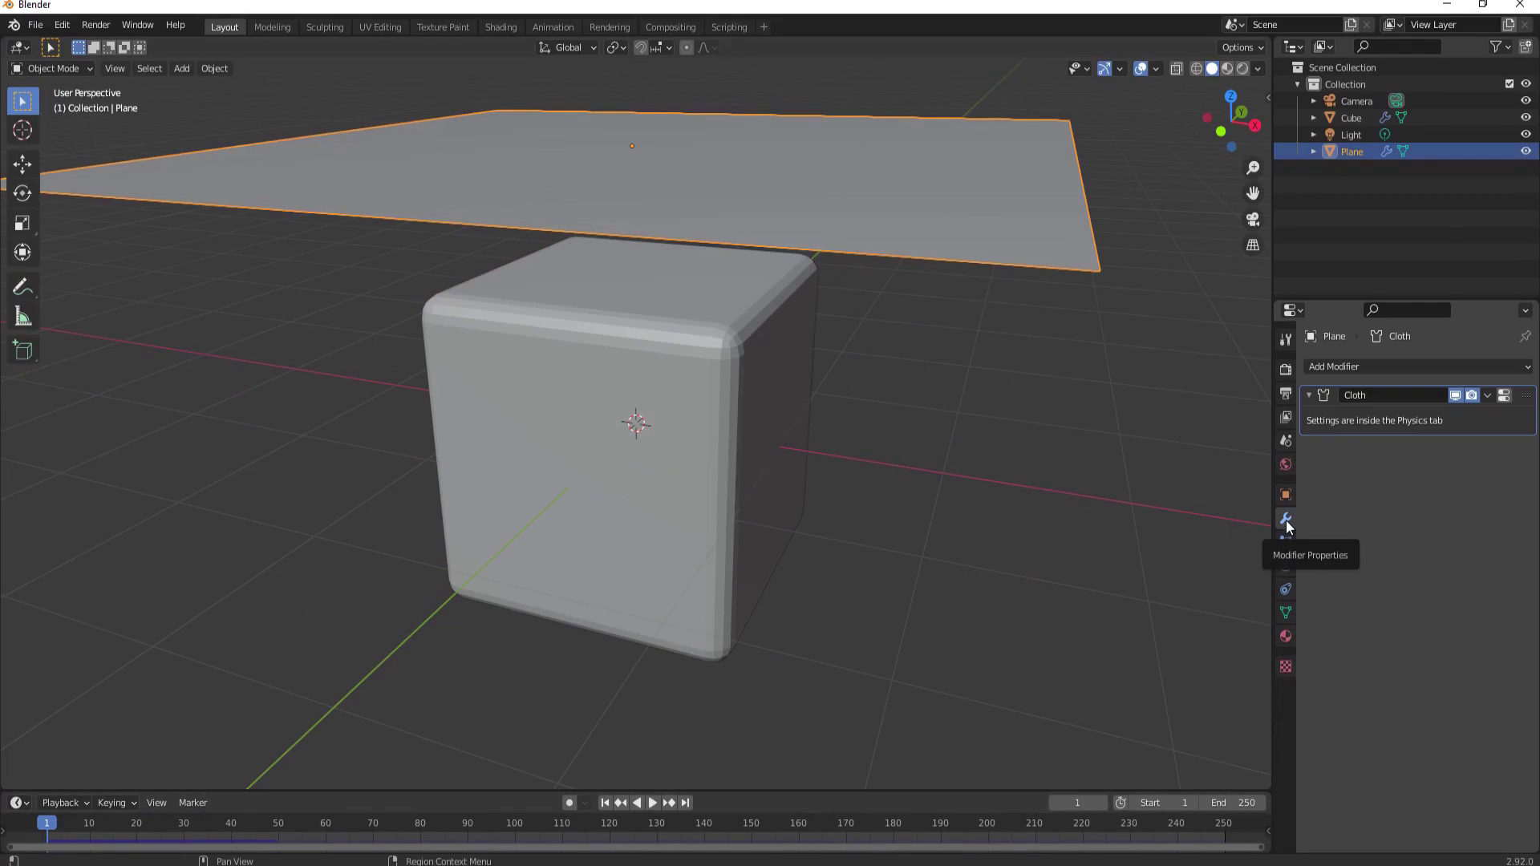
{"action": "left_click", "coordinate": [1319, 366]}
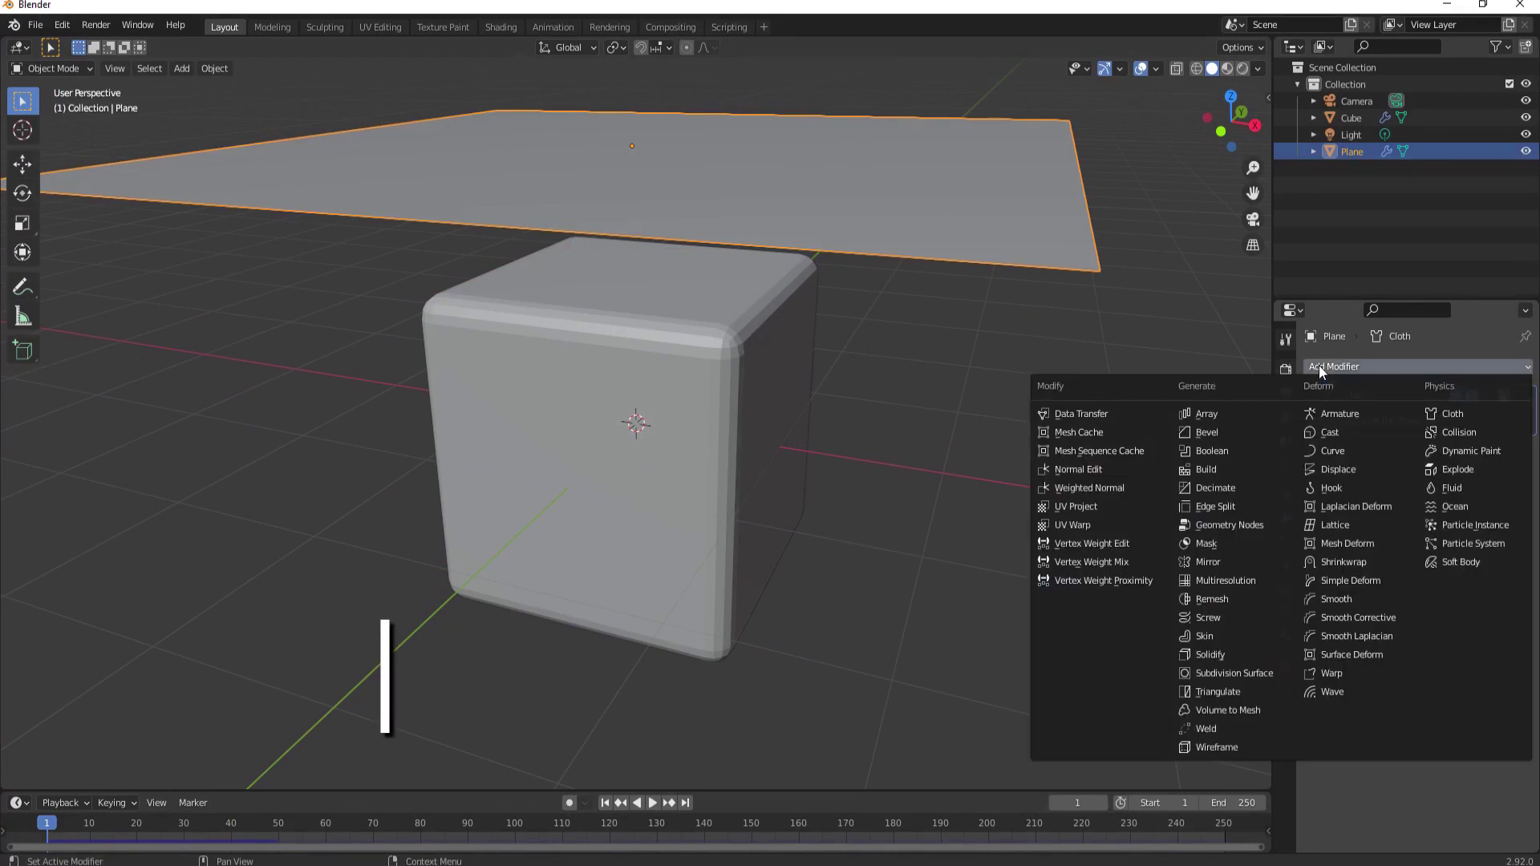
{"action": "left_click", "coordinate": [1223, 675]}
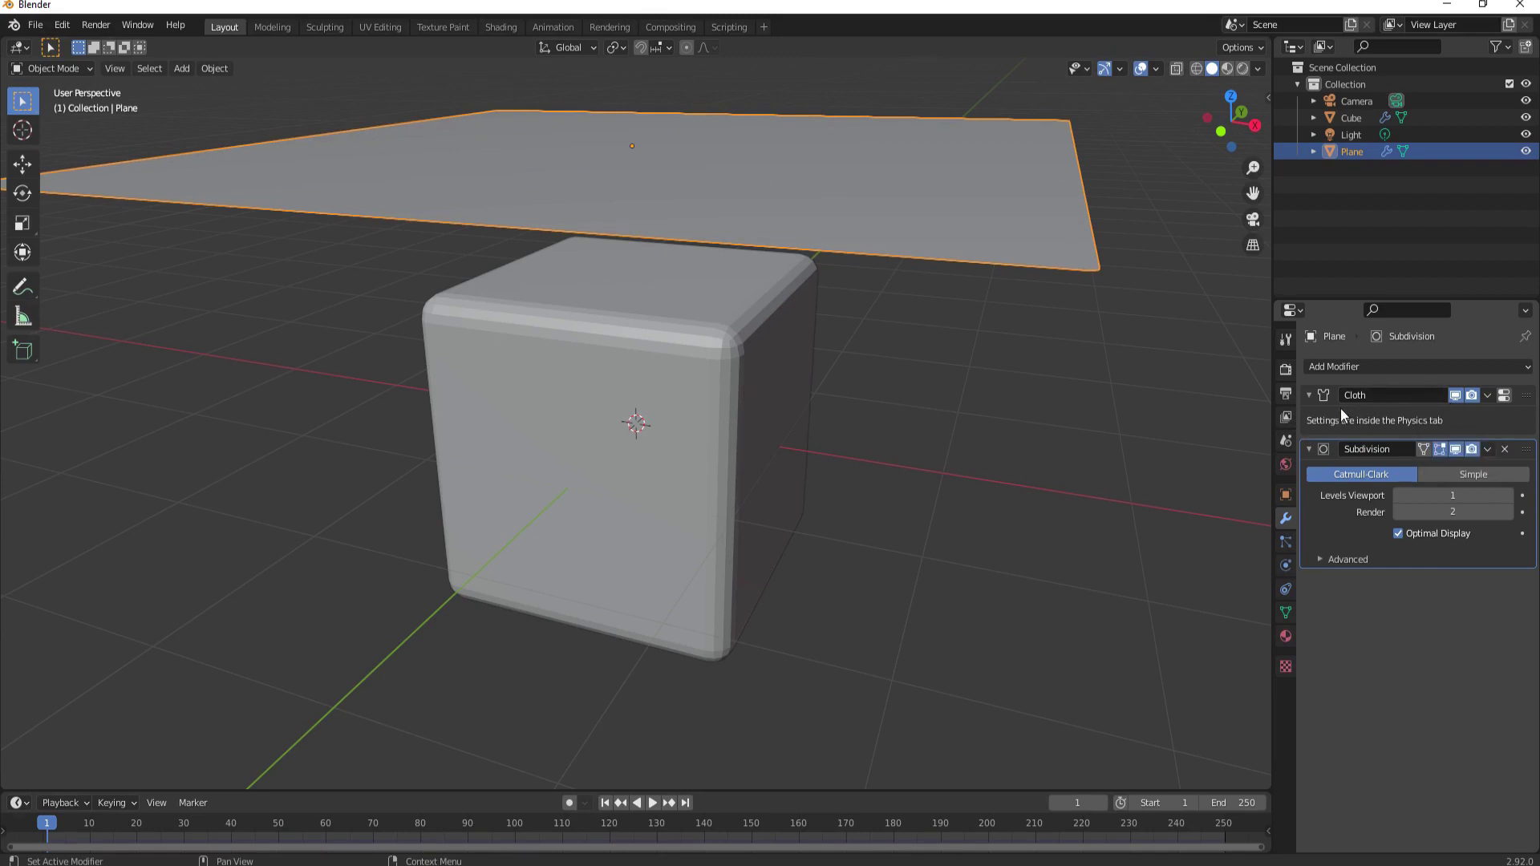
{"action": "left_click", "coordinate": [655, 802]}
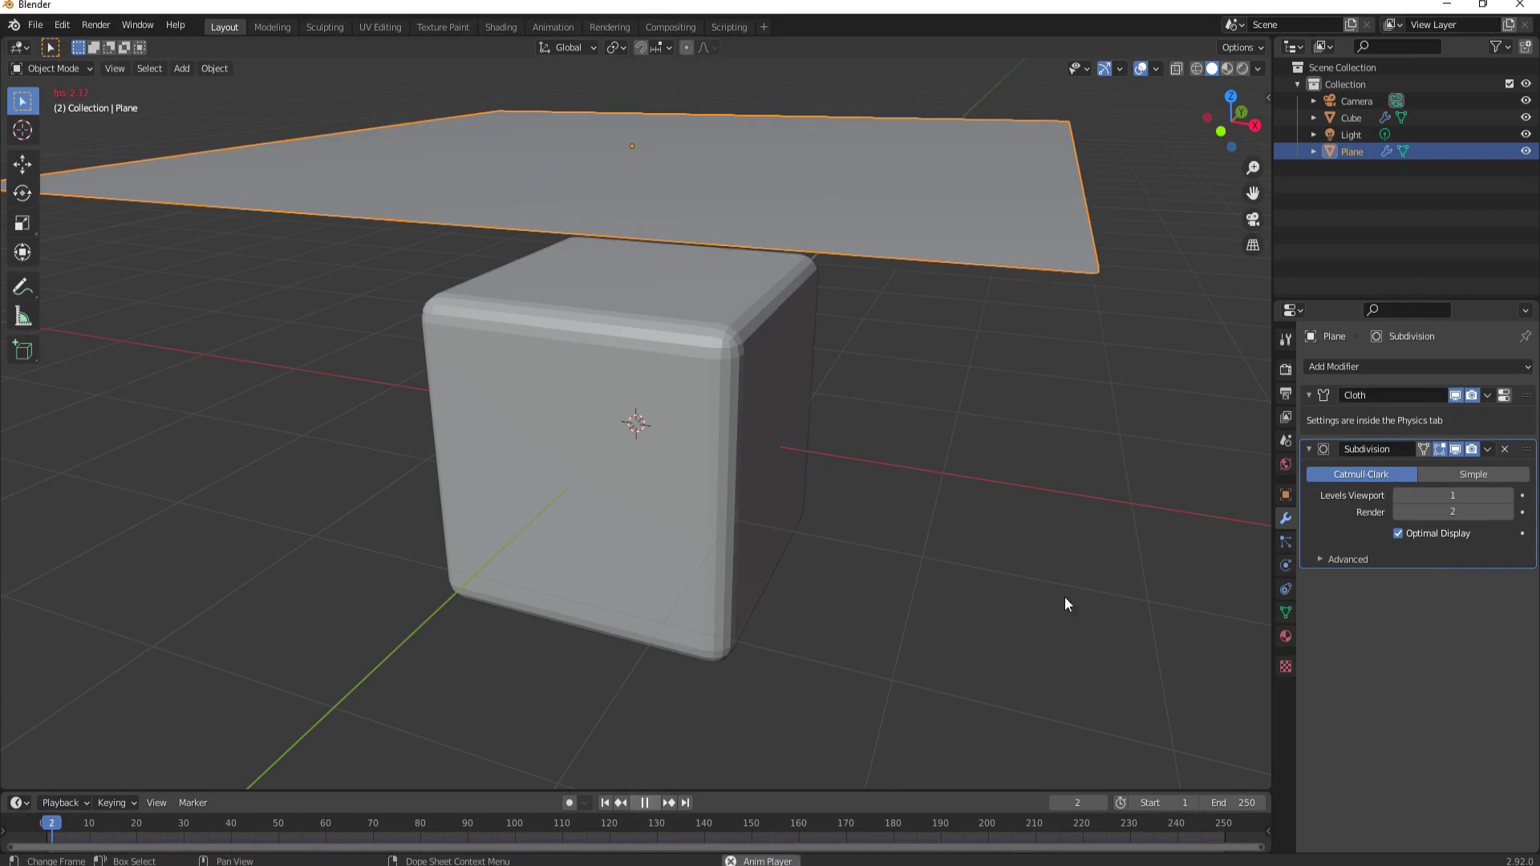